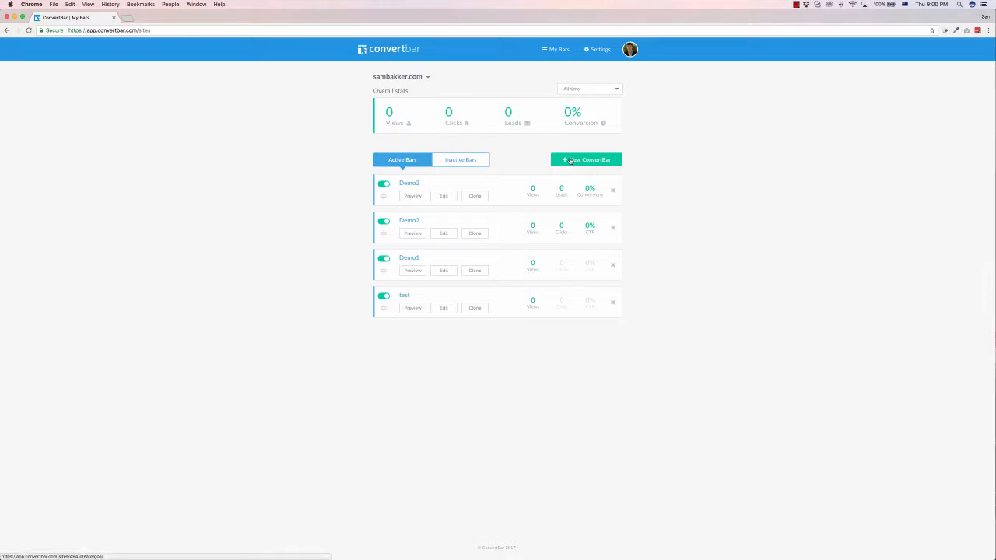
Create a new ConvertBar that displays a simple message and uses the Notification Bar type.
{"action": "left_click", "coordinate": [573, 161]}
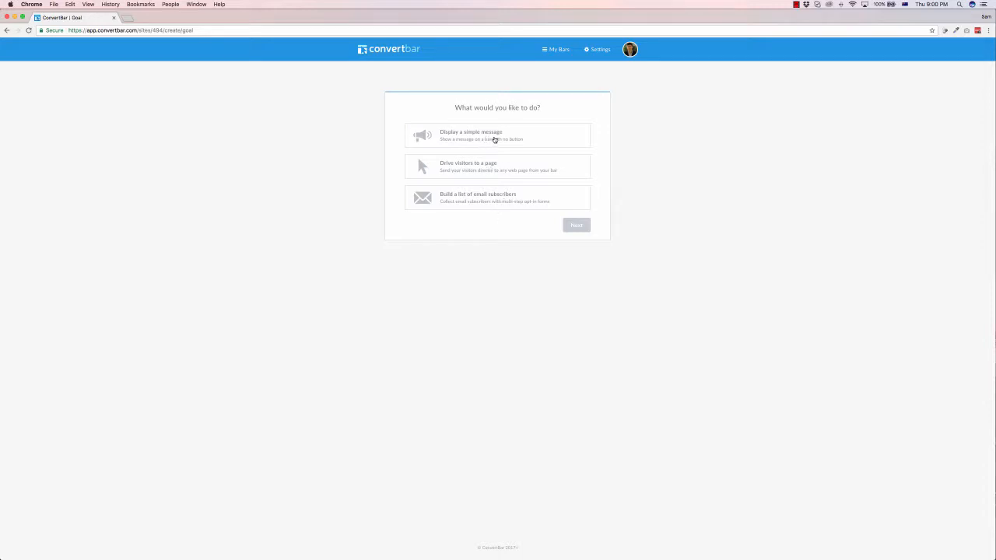
{"action": "left_click", "coordinate": [486, 138]}
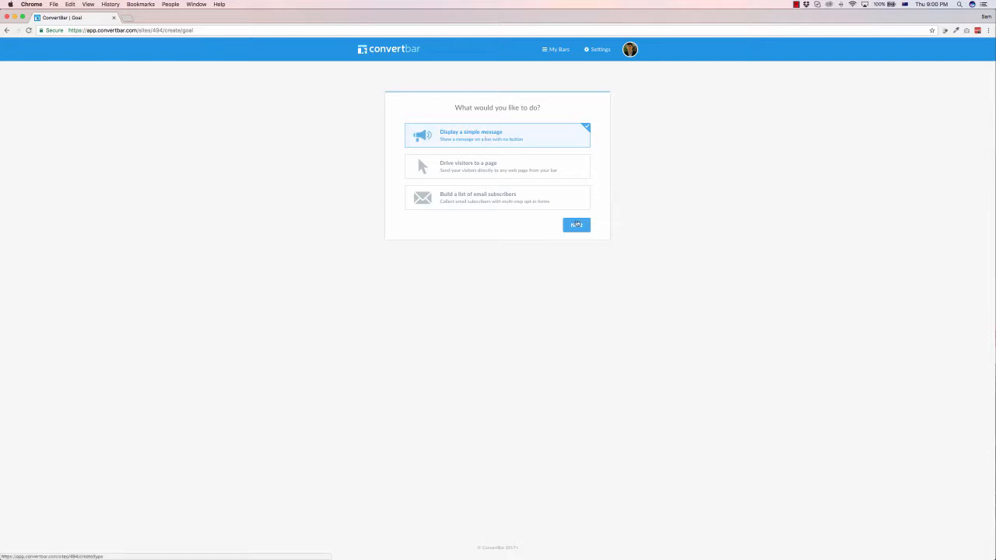
{"action": "left_click", "coordinate": [578, 226]}
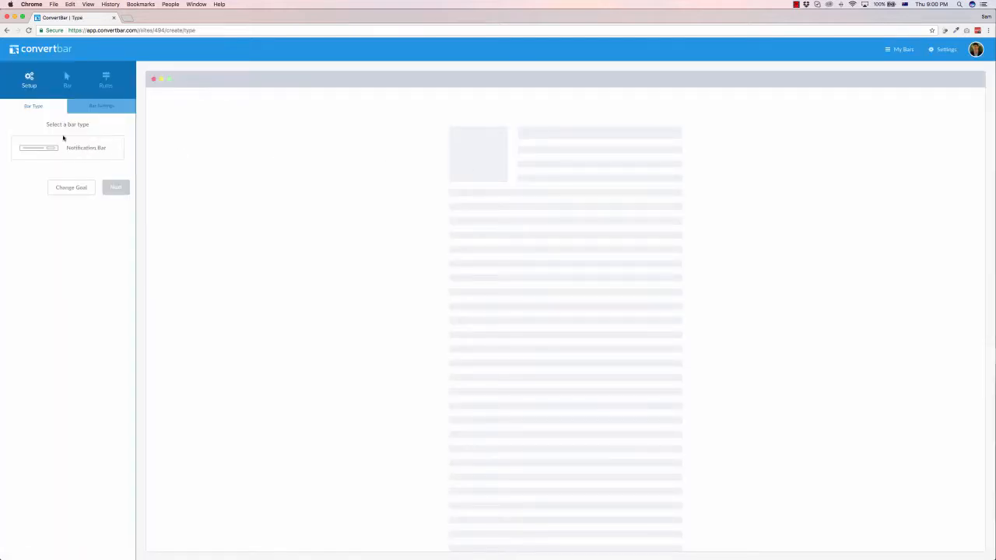
{"action": "left_click", "coordinate": [88, 153]}
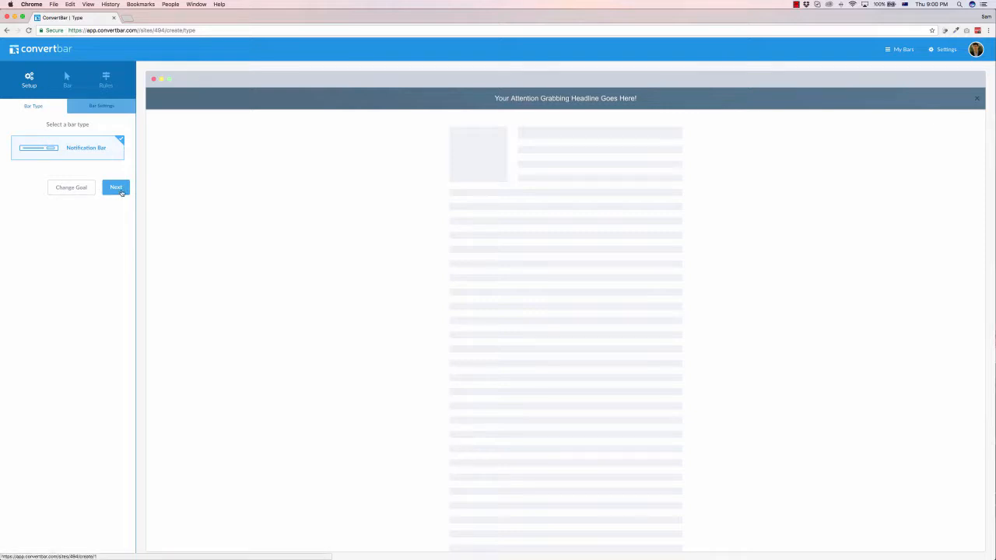
{"action": "left_click", "coordinate": [117, 190]}
Name the bar "Demo Bar", set it to display on the page /demo, and proceed to the bar options.
{"action": "left_click", "coordinate": [49, 140]}
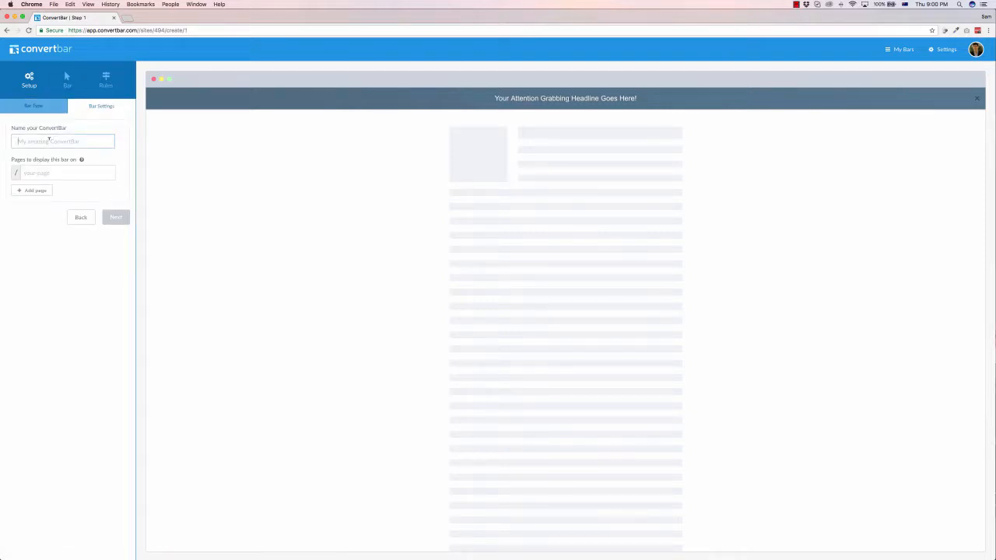
{"action": "type", "text": "Demo"}
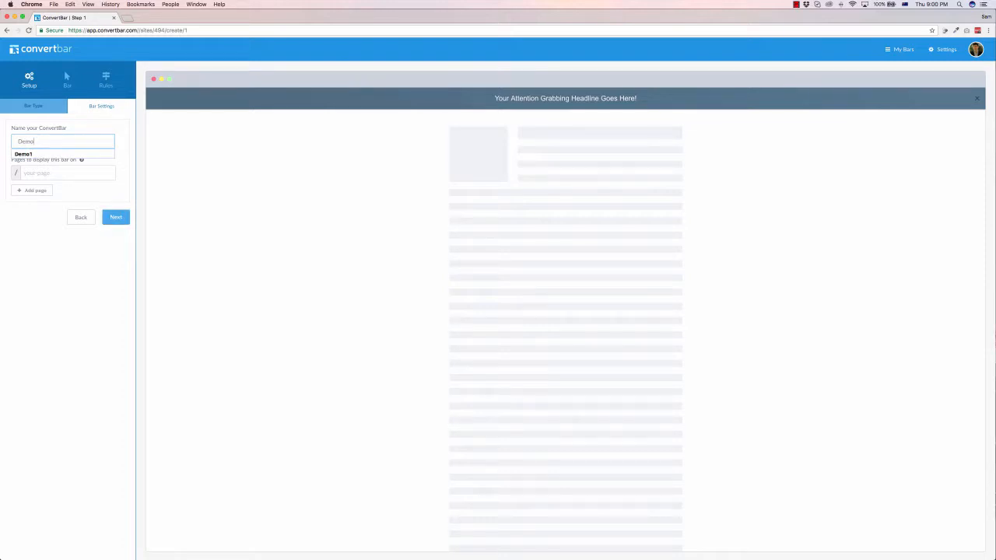
{"action": "type", "text": " Bar"}
{"action": "left_click", "coordinate": [39, 172]}
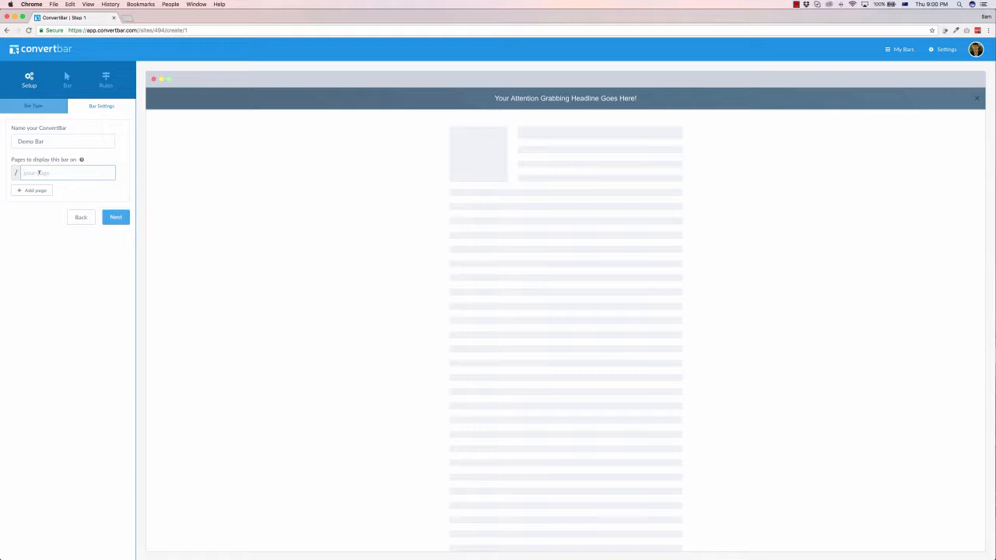
{"action": "mouse_move", "coordinate": [81, 159]}
{"action": "type", "text": "demo"}
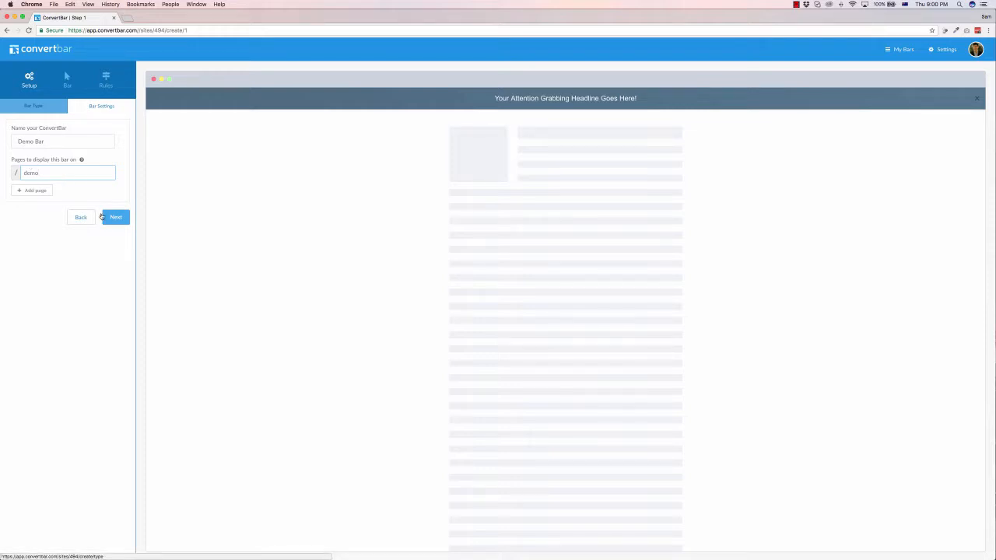
{"action": "left_click", "coordinate": [119, 217]}
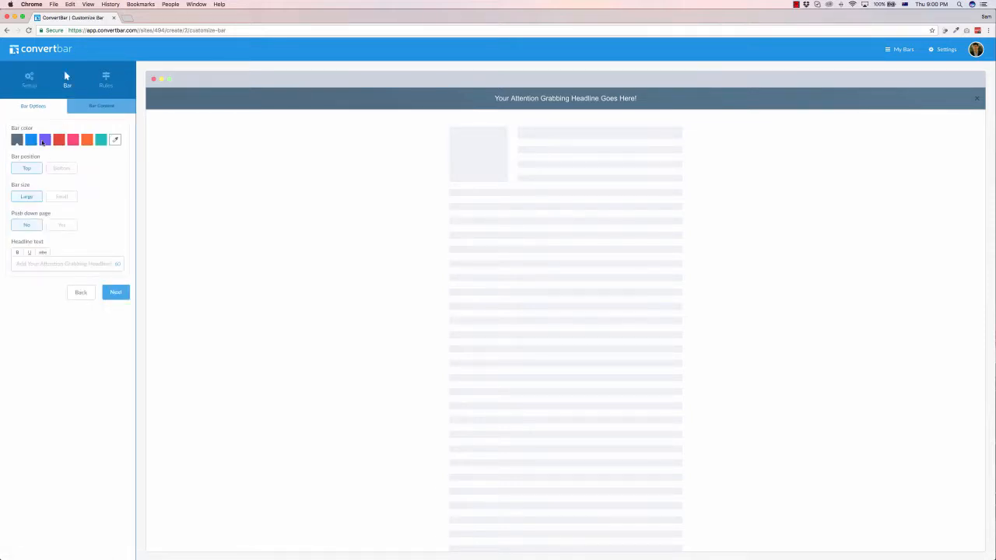
Try the preset bar colors and set the bar color to teal.
{"action": "left_click", "coordinate": [43, 143]}
{"action": "left_click", "coordinate": [33, 144]}
{"action": "left_click", "coordinate": [61, 141]}
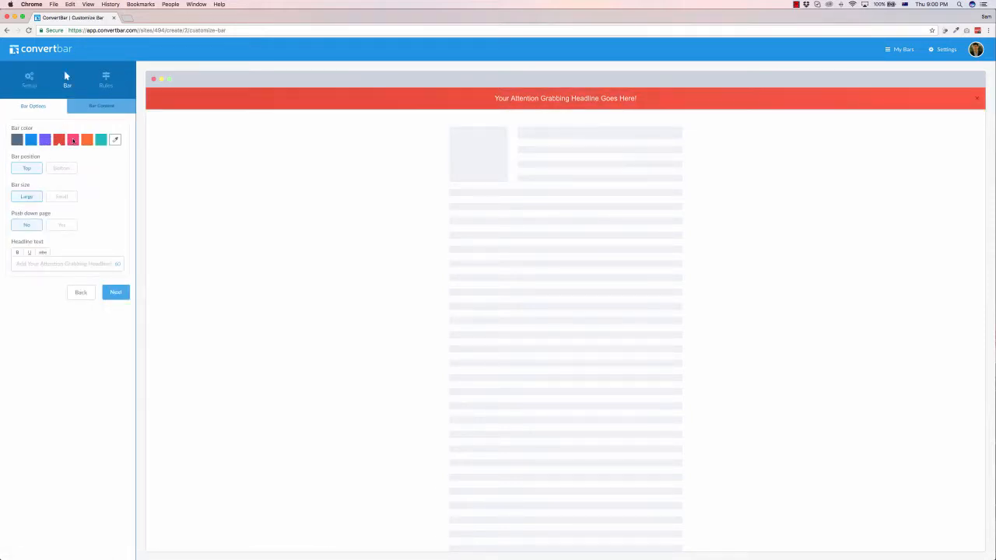
{"action": "left_click", "coordinate": [73, 141]}
{"action": "left_click", "coordinate": [86, 141]}
{"action": "left_click", "coordinate": [97, 140]}
Try the Bottom position, Small size and page push-down for the bar, restoring Top, Large and No.
{"action": "left_click", "coordinate": [67, 169]}
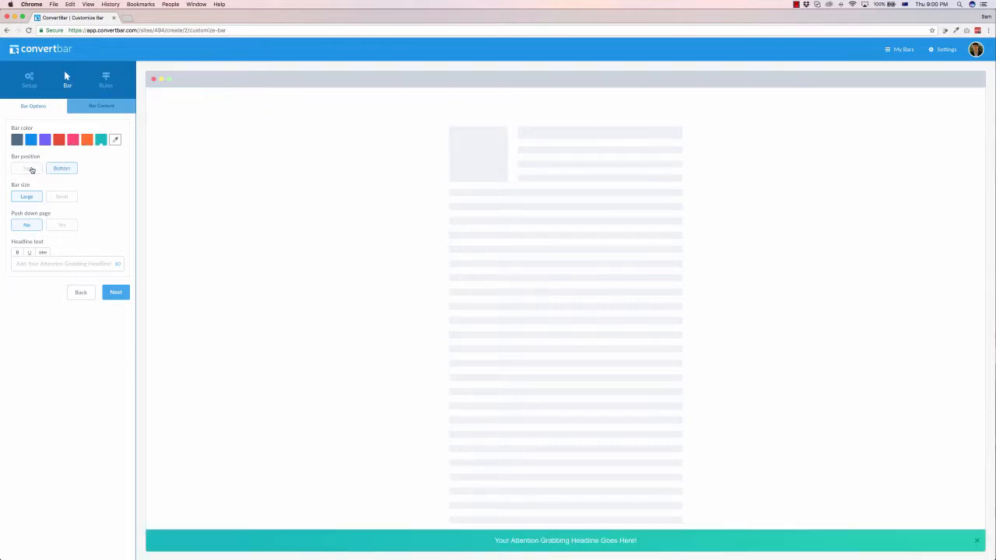
{"action": "left_click", "coordinate": [32, 170]}
{"action": "left_click", "coordinate": [59, 197]}
{"action": "left_click", "coordinate": [29, 196]}
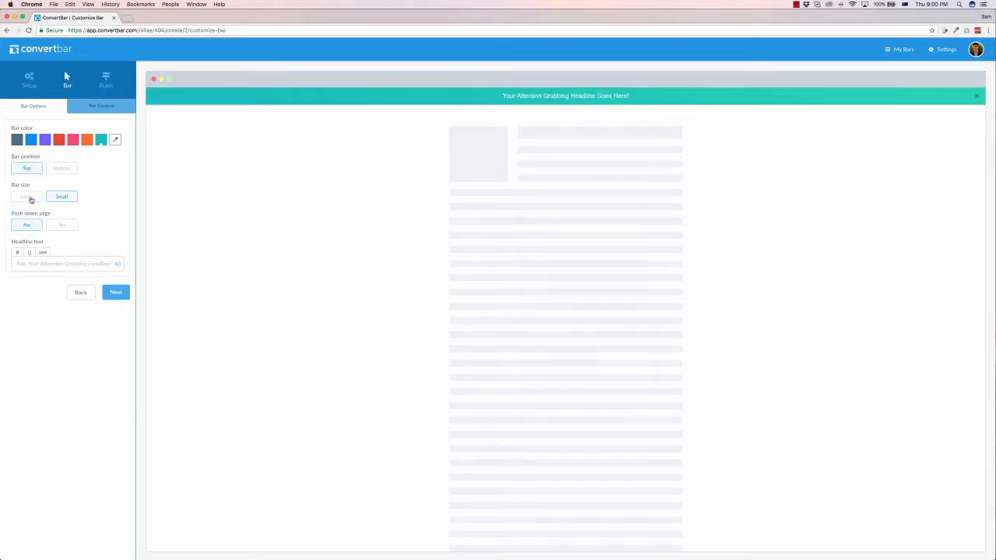
{"action": "left_click", "coordinate": [62, 225]}
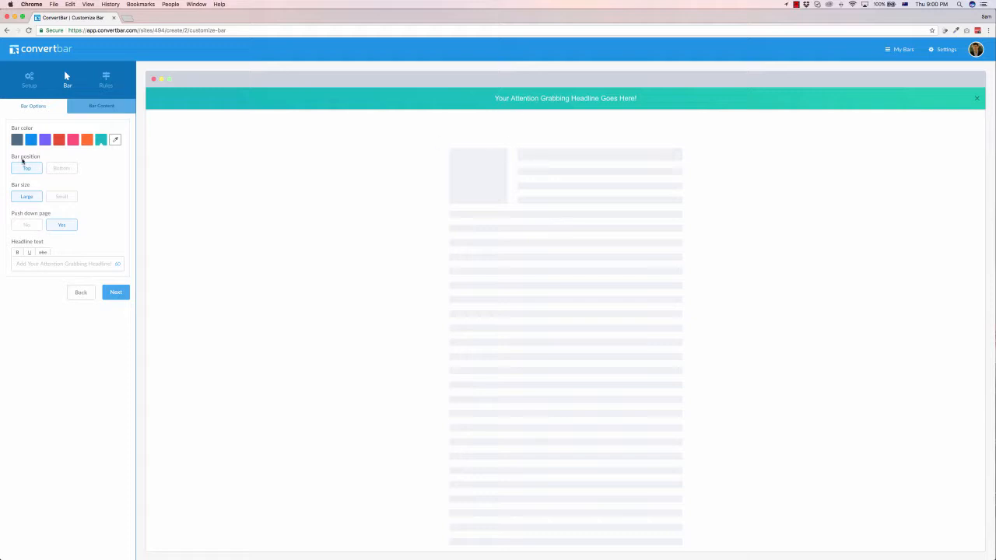
{"action": "left_click", "coordinate": [32, 227]}
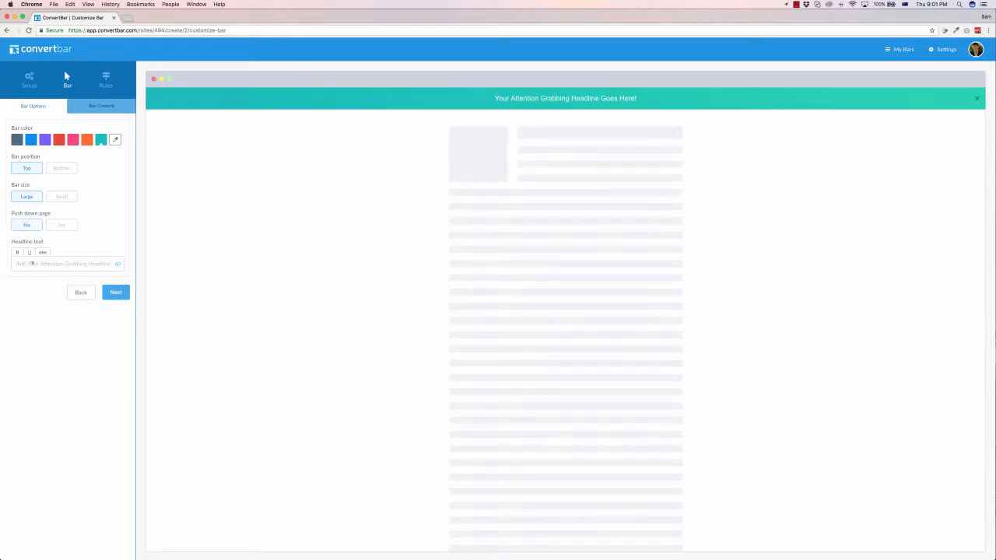
Enter the bold headline text "Demo Text For Demo!" and proceed to the bar content.
{"action": "type", "text": "Dem"}
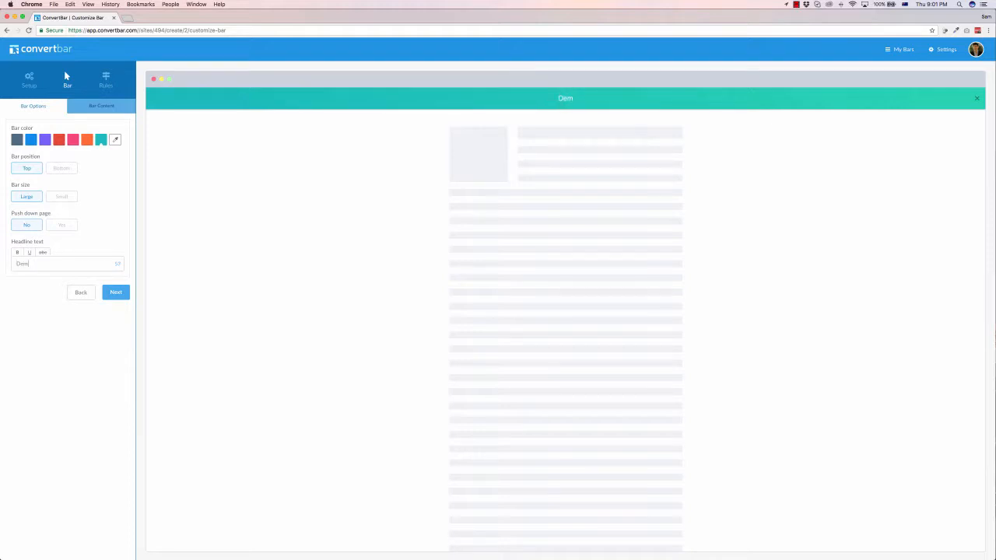
{"action": "type", "text": "o Text For Demo!"}
{"action": "left_click_drag", "start_coordinate": [91, 265], "coordinate": [16, 252]}
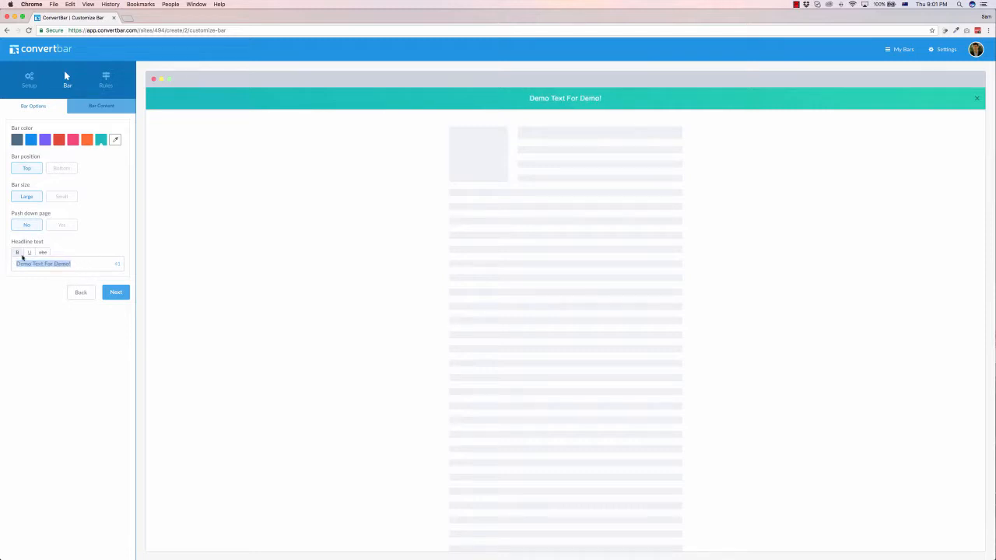
{"action": "left_click", "coordinate": [113, 293]}
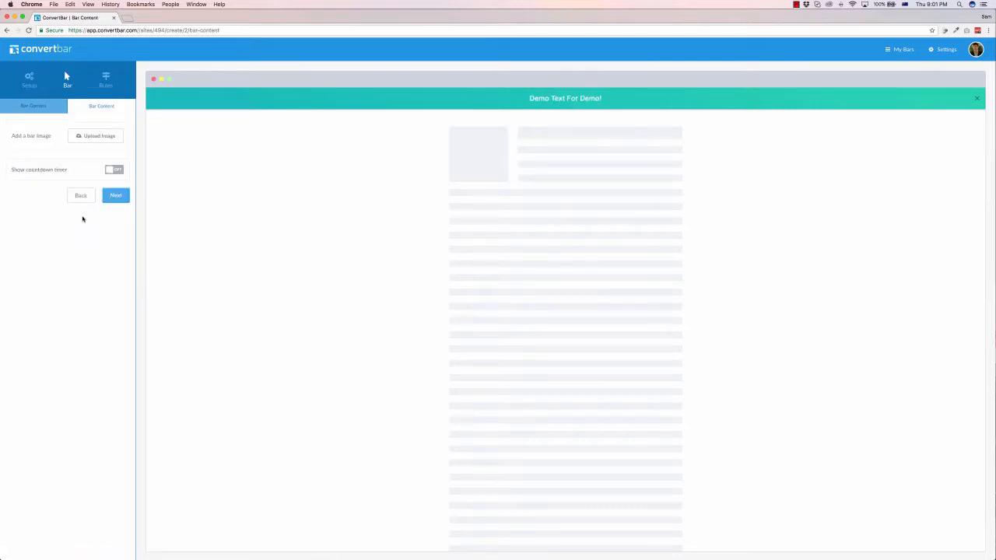
Upload SMP-W.png as the bar image and turn on the countdown timer.
{"action": "left_click", "coordinate": [92, 137]}
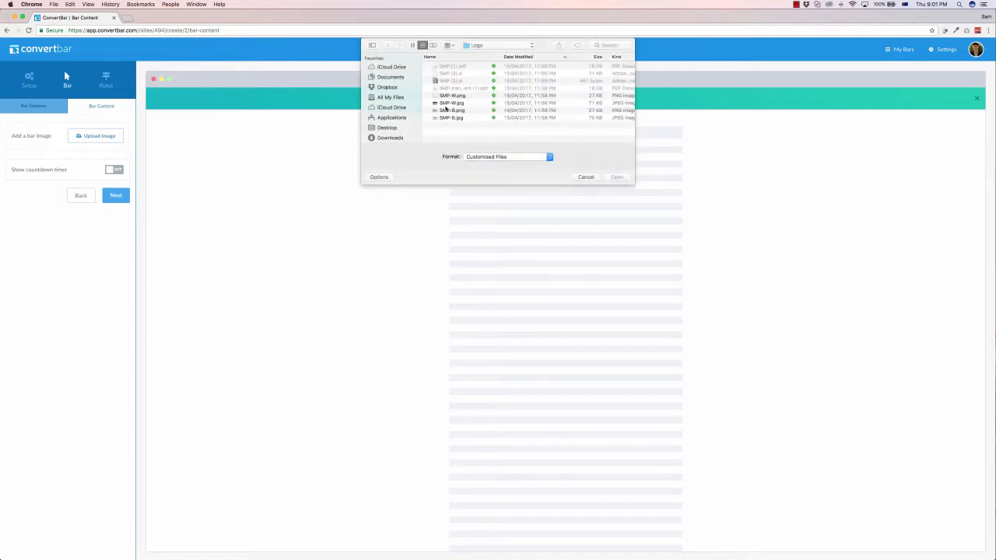
{"action": "double_click", "coordinate": [453, 95]}
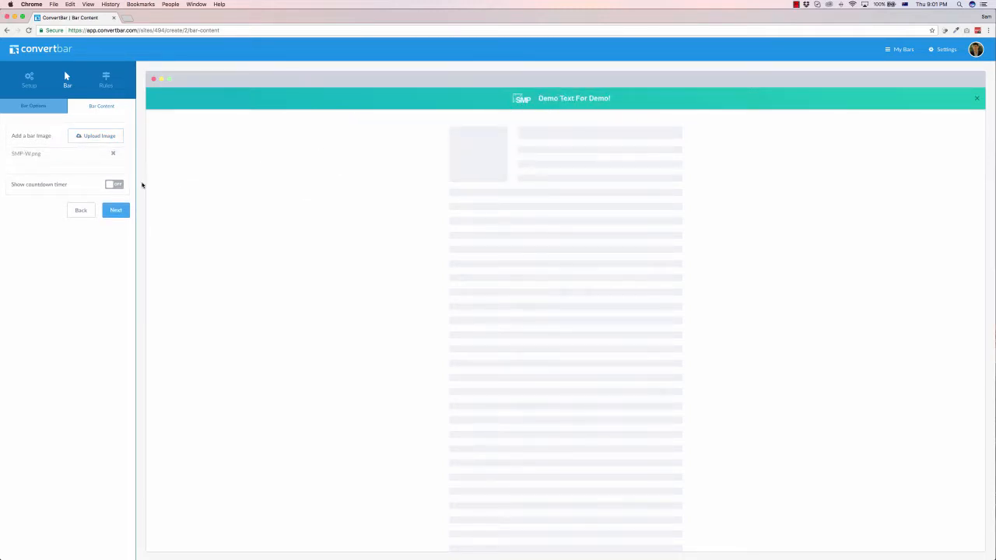
{"action": "left_click", "coordinate": [110, 185]}
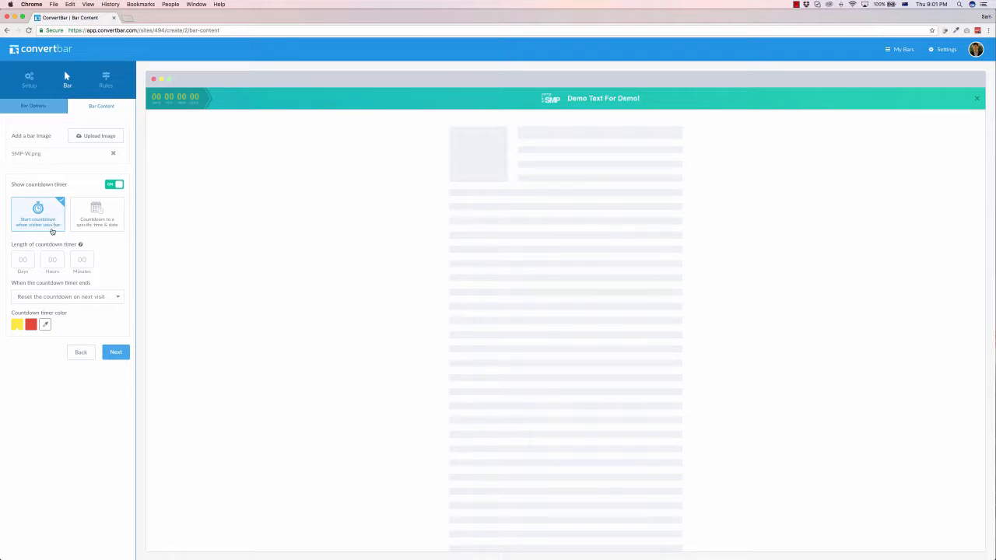
Set the visitor-started countdown length to 01 hours and look over the options for when the timer ends.
{"action": "left_click", "coordinate": [52, 259]}
{"action": "type", "text": "01"}
{"action": "left_click", "coordinate": [60, 298]}
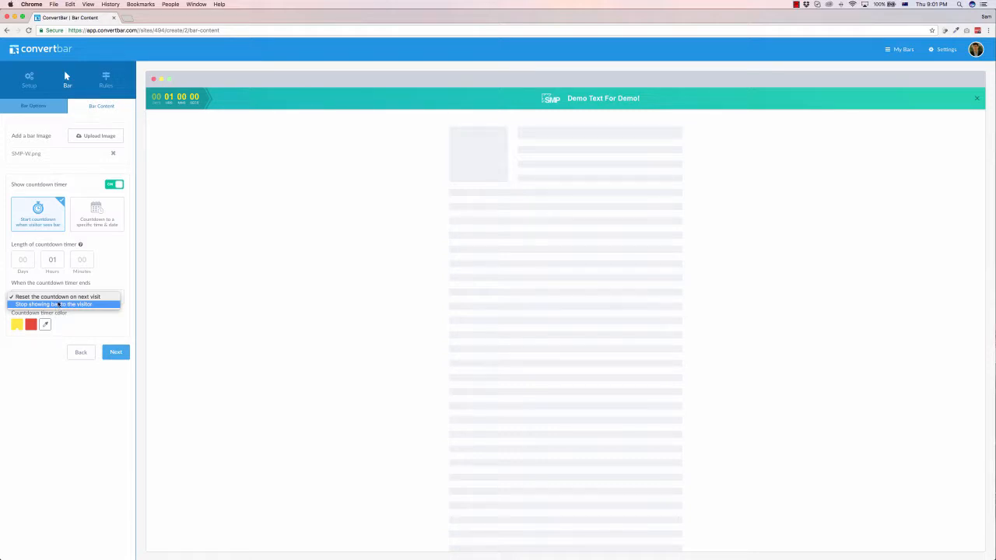
{"action": "left_click", "coordinate": [100, 260]}
Make the timer count down to a specific time and date, color it custom white, and proceed to the bar rules.
{"action": "left_click", "coordinate": [93, 222]}
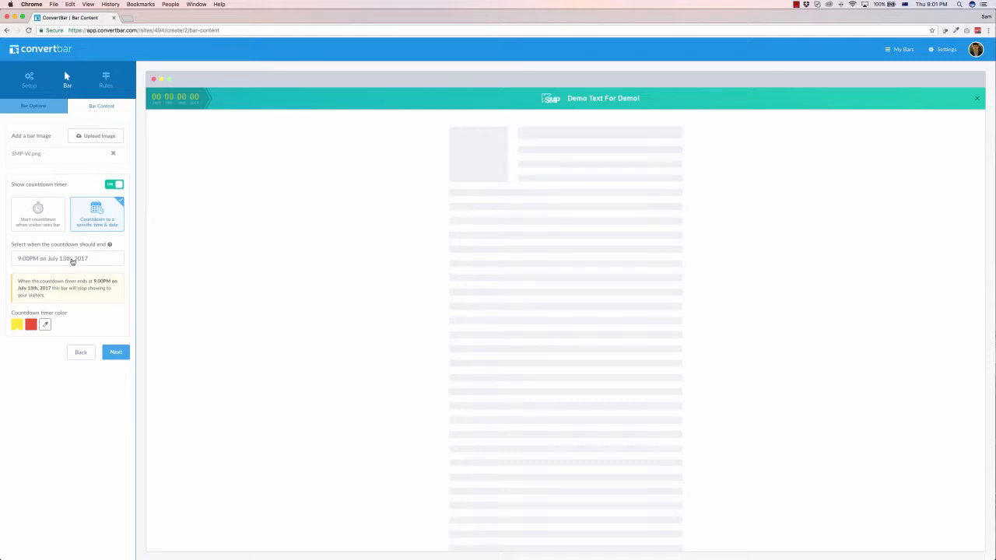
{"action": "left_click", "coordinate": [31, 324]}
{"action": "left_click", "coordinate": [44, 324]}
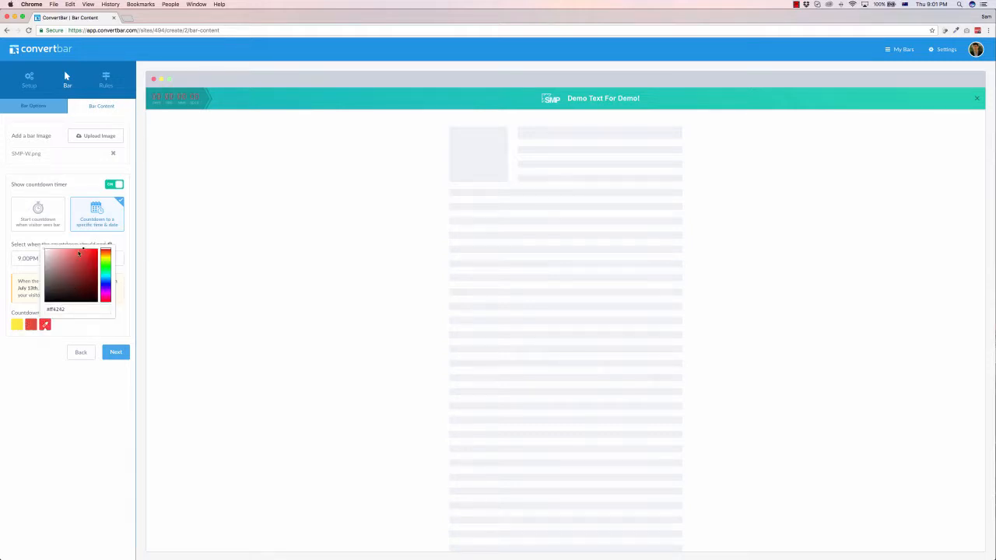
{"action": "mouse_move", "coordinate": [78, 251]}
{"action": "left_mouse_down"}
{"action": "mouse_move", "coordinate": [105, 284]}
{"action": "mouse_move", "coordinate": [37, 244]}
{"action": "left_mouse_up"}
{"action": "left_click", "coordinate": [86, 328]}
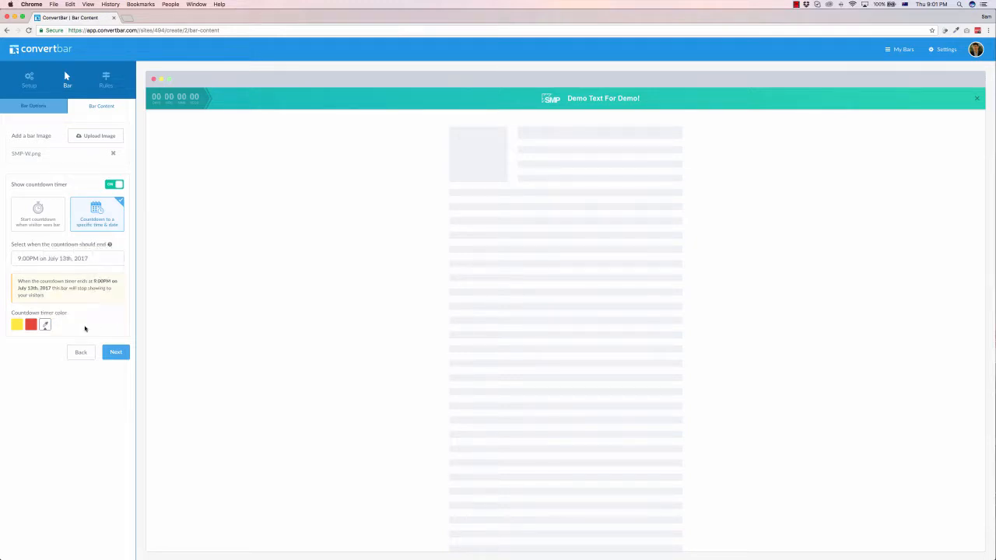
{"action": "left_click", "coordinate": [119, 355]}
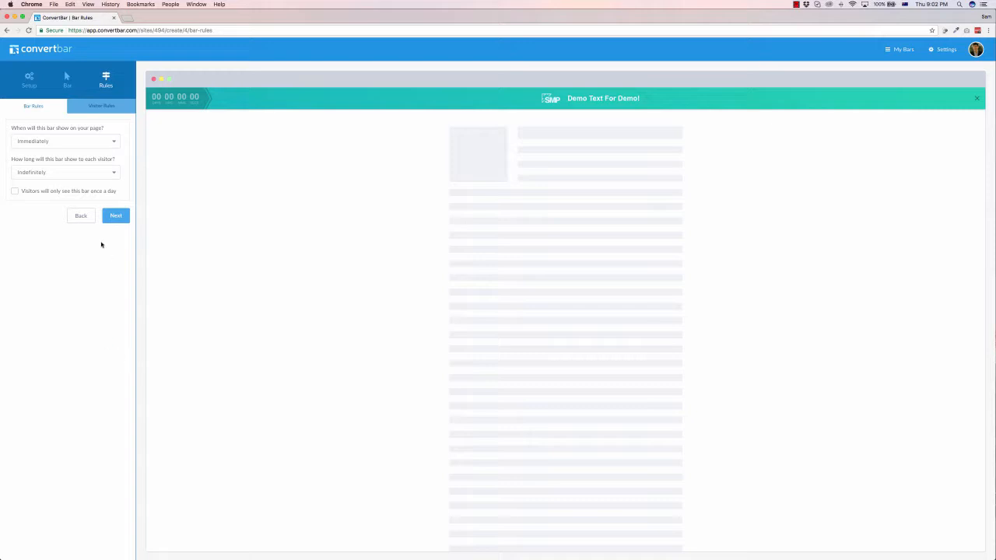
Try showing the bar once the page scroll is 20%.
{"action": "left_click", "coordinate": [66, 141]}
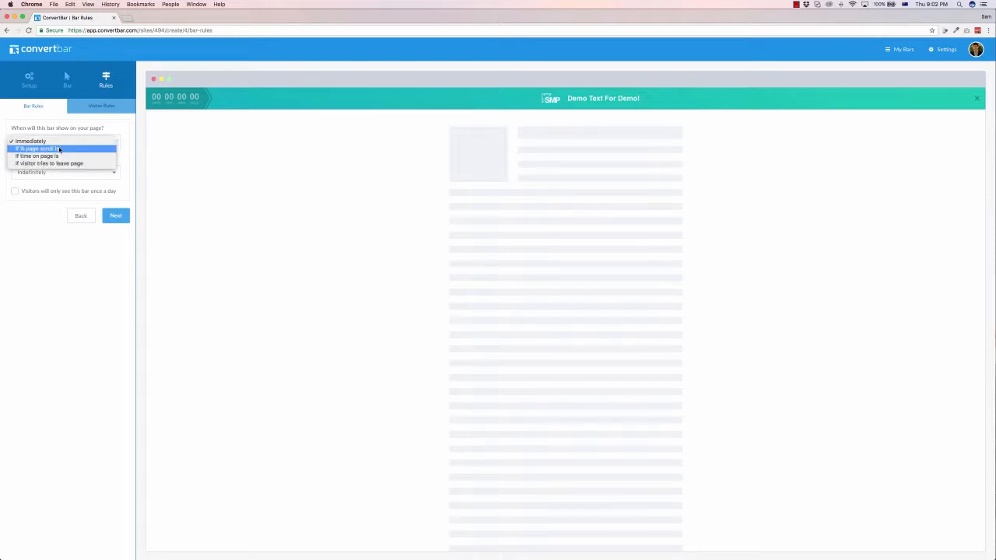
{"action": "left_click", "coordinate": [59, 148]}
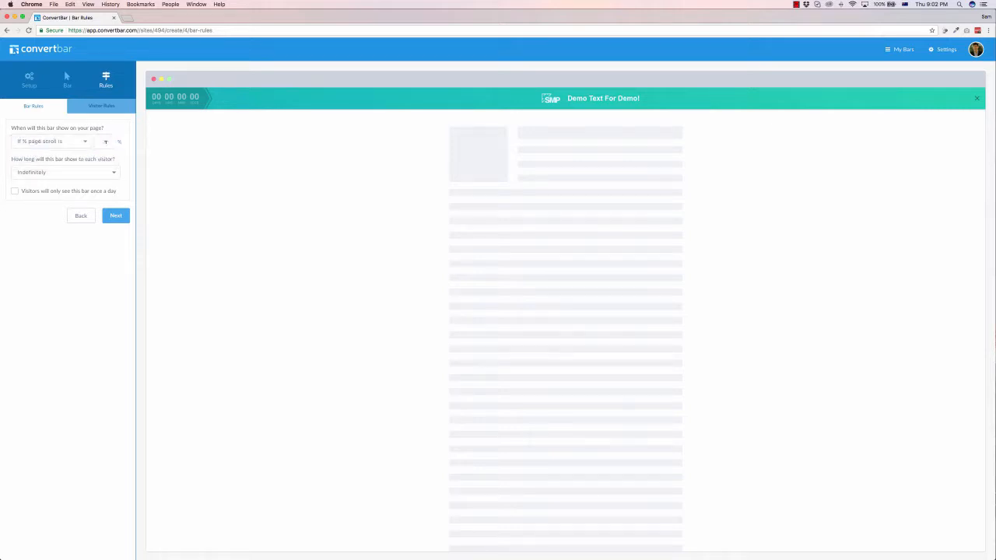
{"action": "type", "text": "20"}
Try showing the bar based on time on page, with a value of 3.
{"action": "left_click", "coordinate": [60, 142]}
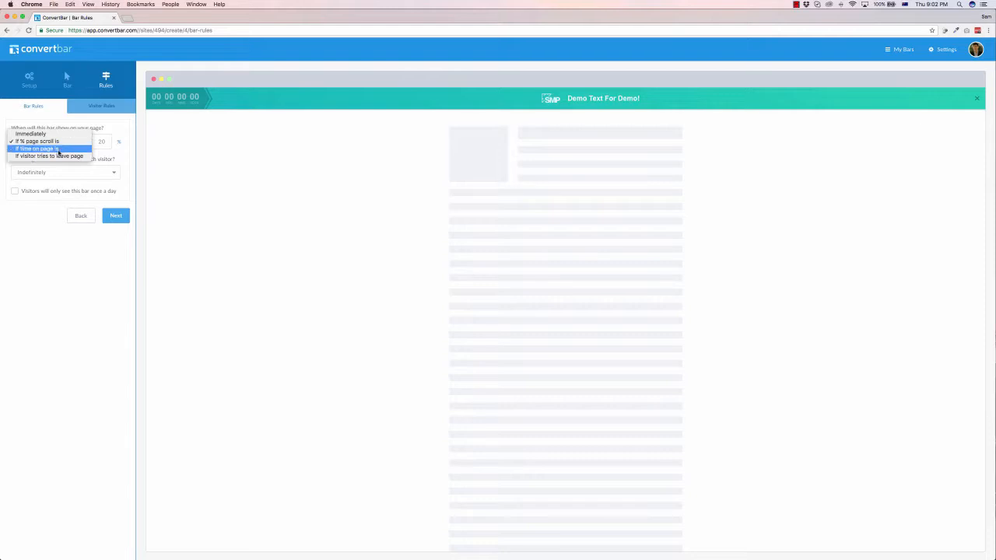
{"action": "left_click", "coordinate": [58, 149]}
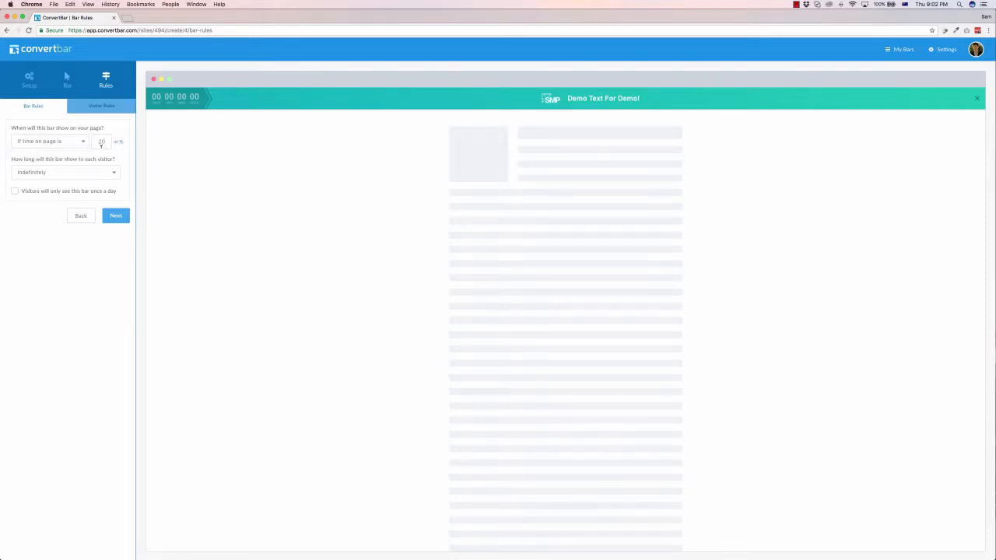
{"action": "double_click", "coordinate": [110, 141]}
{"action": "type", "text": "3"}
Try showing the bar if the visitor tries to leave the page, and return the display rule to Immediately.
{"action": "left_click", "coordinate": [83, 145]}
{"action": "left_click", "coordinate": [72, 149]}
{"action": "left_click", "coordinate": [101, 145]}
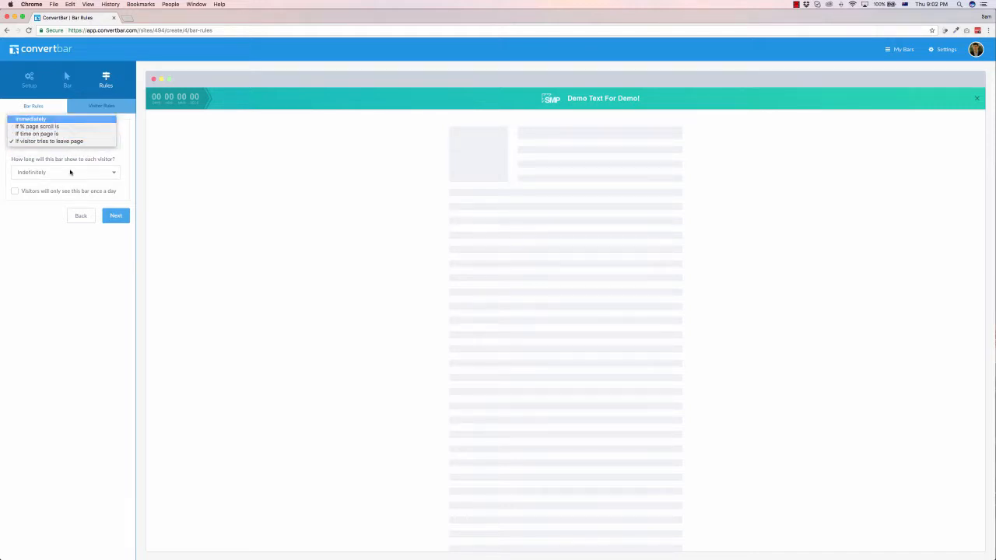
{"action": "left_click", "coordinate": [43, 119]}
Change how long the bar shows to each visitor to For a number of days, and proceed to the visitor rules.
{"action": "left_click", "coordinate": [56, 173]}
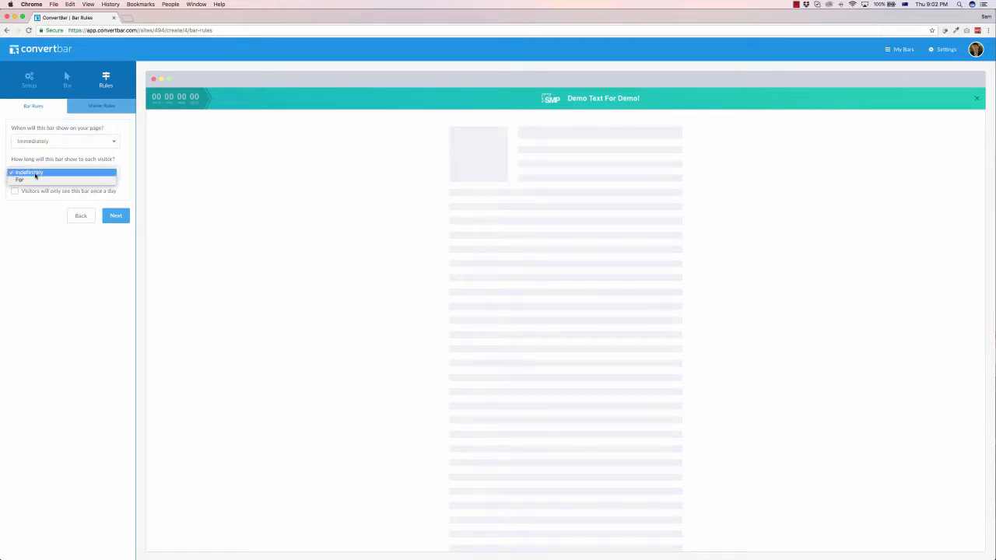
{"action": "left_click", "coordinate": [35, 179]}
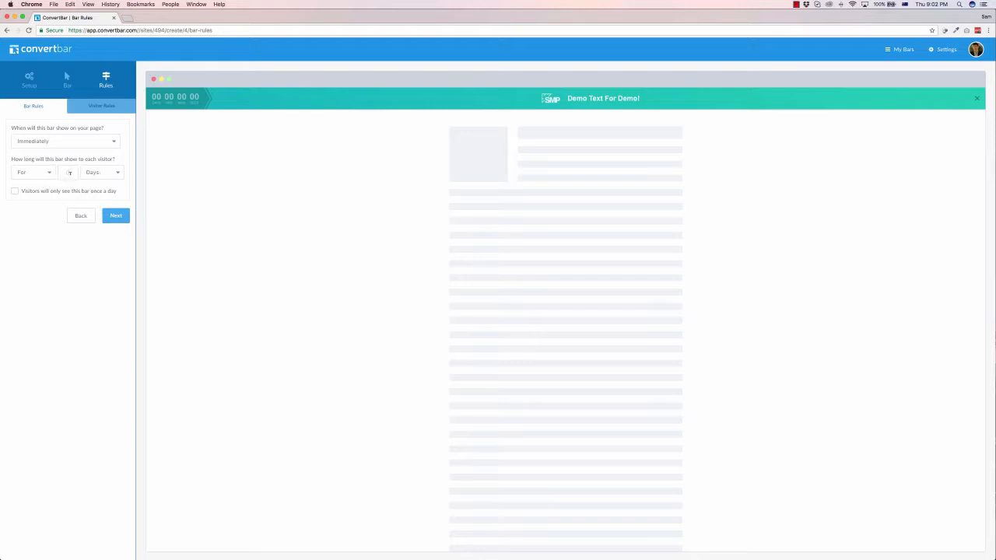
{"action": "left_click", "coordinate": [69, 173]}
{"action": "left_click", "coordinate": [115, 216]}
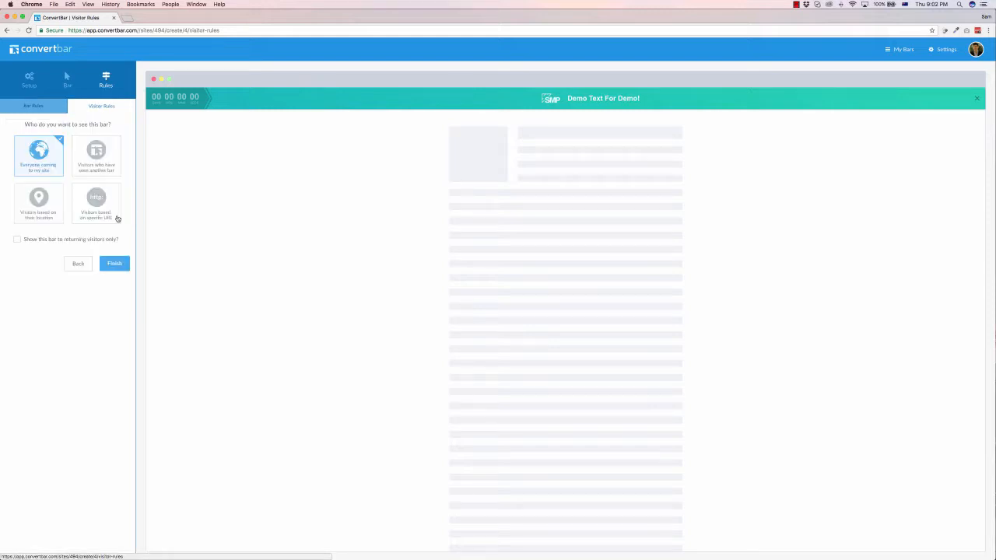
Target visitors who have seen another bar and look through the bars available for that rule.
{"action": "left_click", "coordinate": [89, 161]}
{"action": "left_click", "coordinate": [78, 261]}
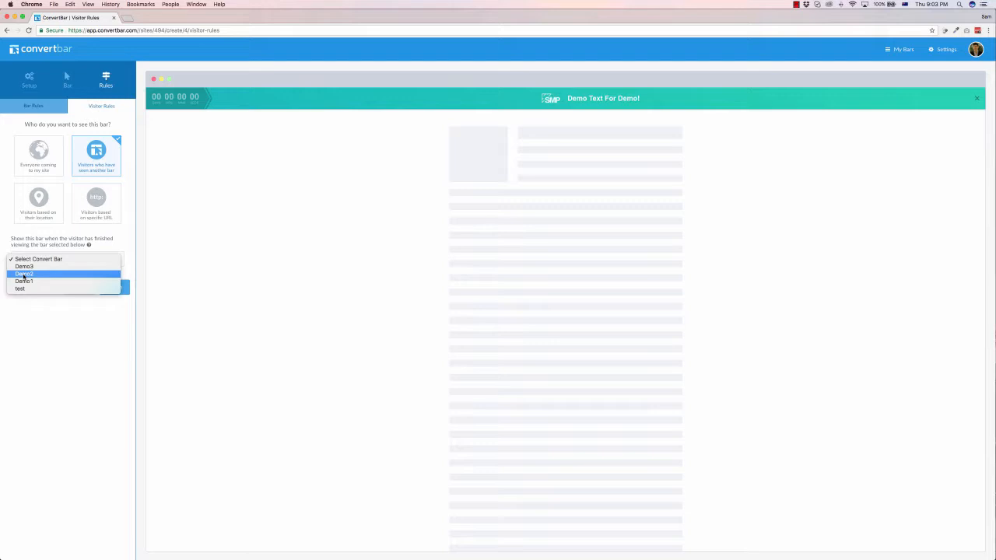
{"action": "left_click", "coordinate": [44, 218]}
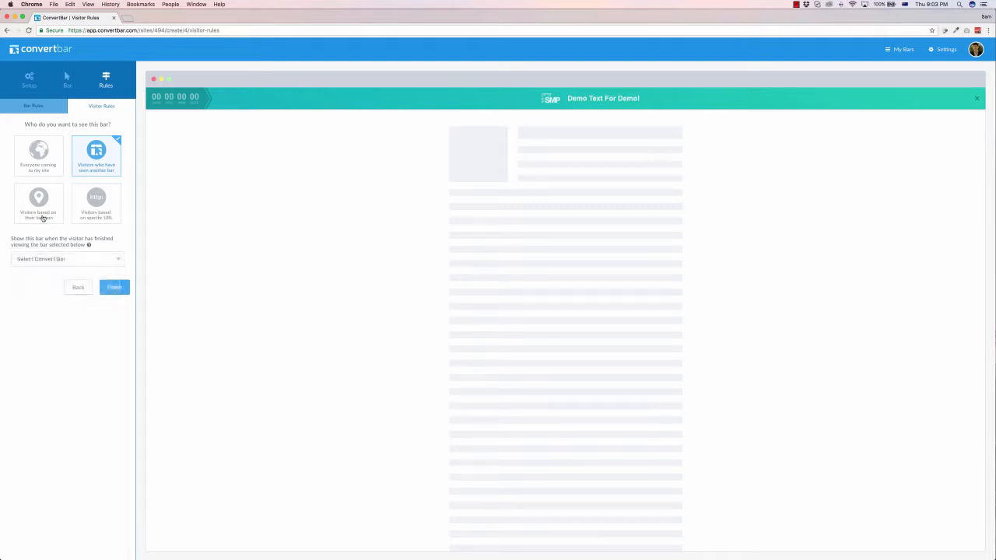
Try the location-based visitor rule, switch to visitors based on specific URL, and look through its visit conditions.
{"action": "left_click", "coordinate": [44, 216]}
{"action": "left_click", "coordinate": [96, 216]}
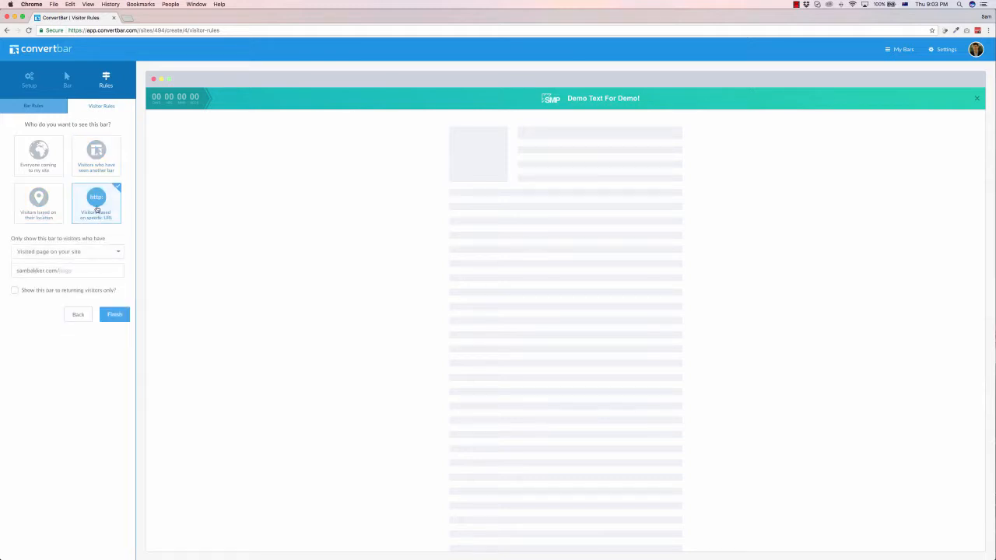
{"action": "left_click", "coordinate": [42, 253]}
{"action": "left_click", "coordinate": [46, 336]}
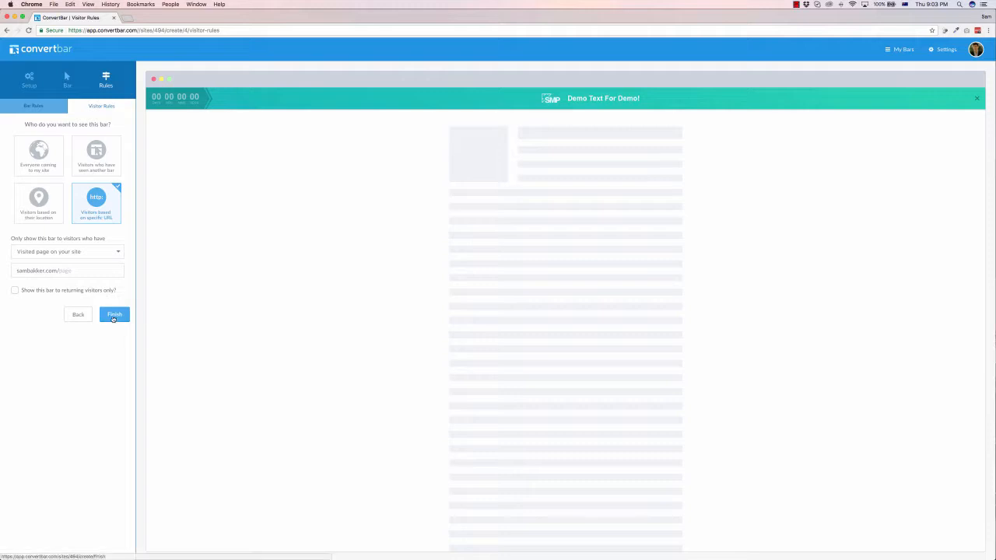
Try to finish the bar with these visitor rules, and return to the list of bars without saving it.
{"action": "left_click", "coordinate": [124, 318]}
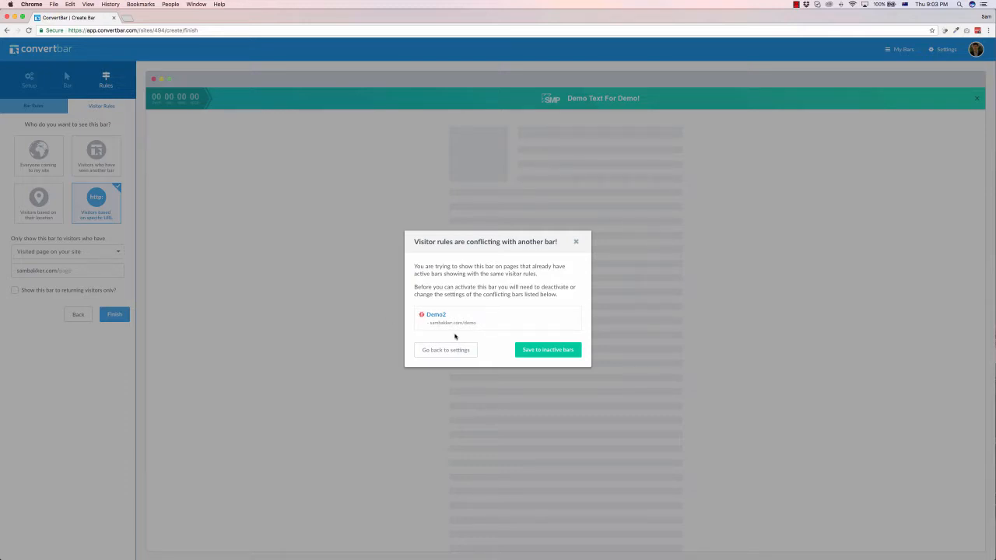
{"action": "left_click", "coordinate": [577, 242]}
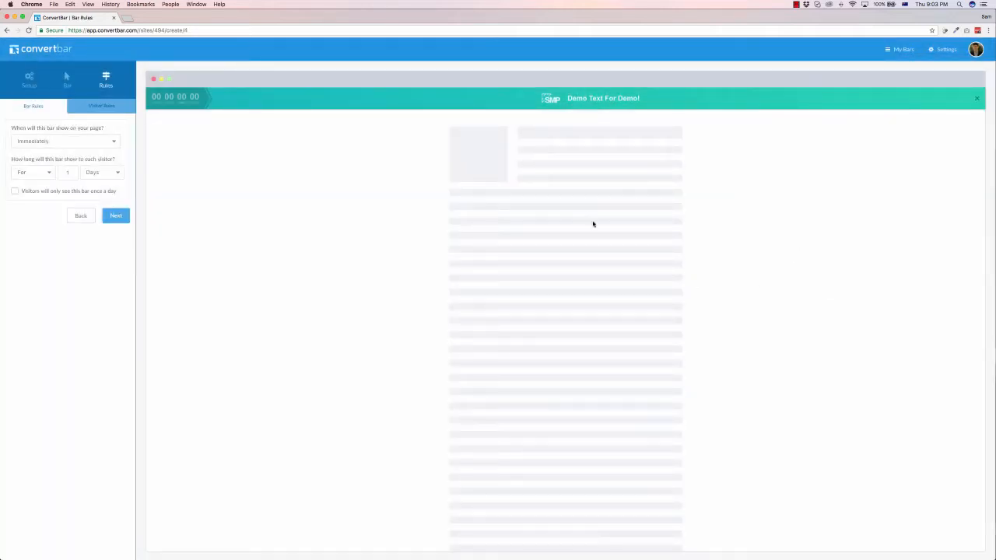
{"action": "left_click", "coordinate": [51, 52]}
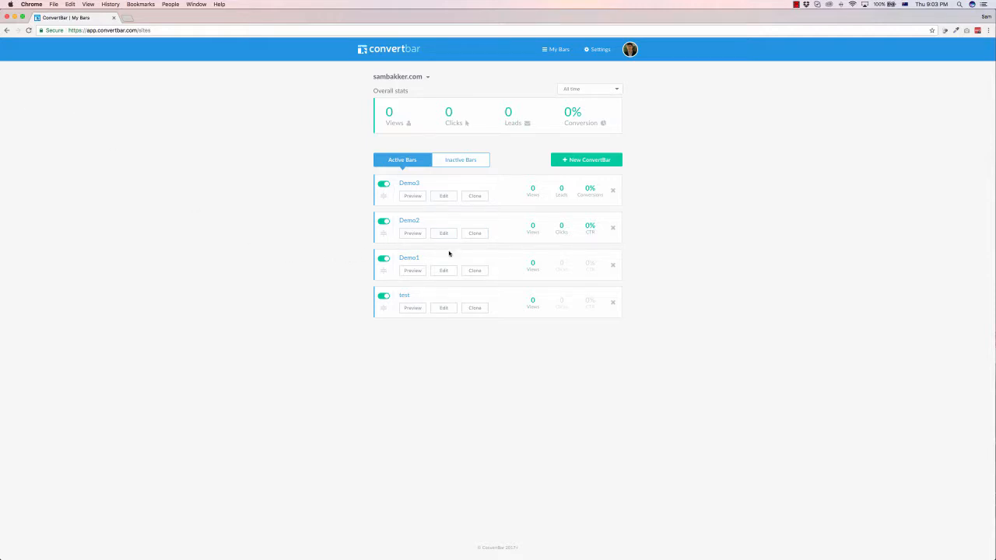
Start a new bar with the goal Drive visitors to a page and proceed to the bar types.
{"action": "left_click", "coordinate": [591, 161]}
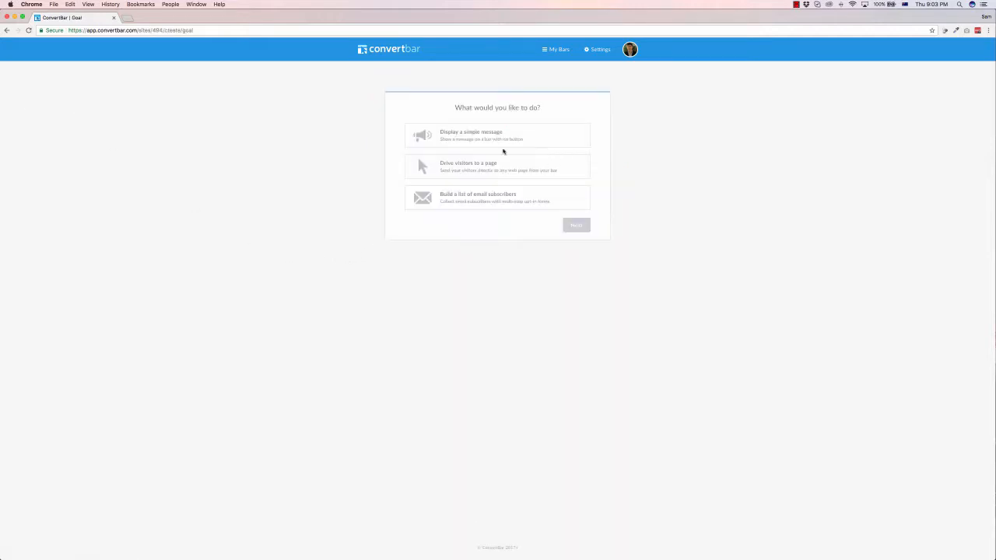
{"action": "left_click", "coordinate": [489, 170]}
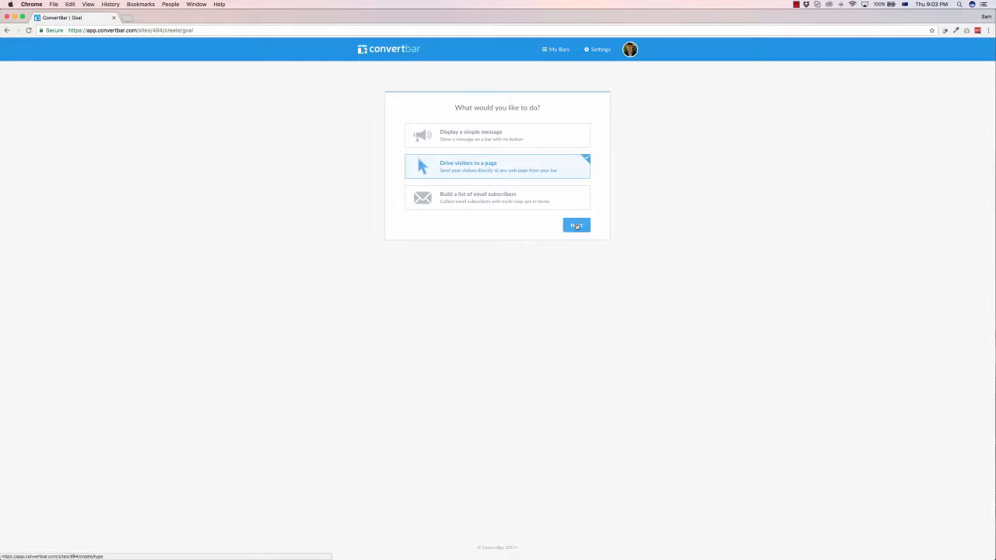
{"action": "left_click", "coordinate": [576, 225]}
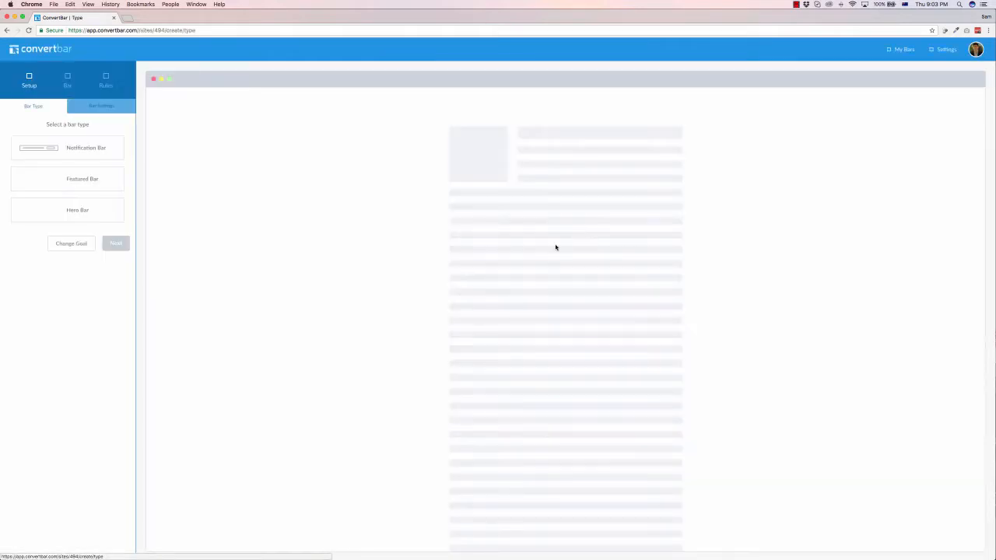
Preview the Notification Bar and Featured Bar types, choose Hero Bar and proceed to the bar settings.
{"action": "left_click", "coordinate": [69, 148]}
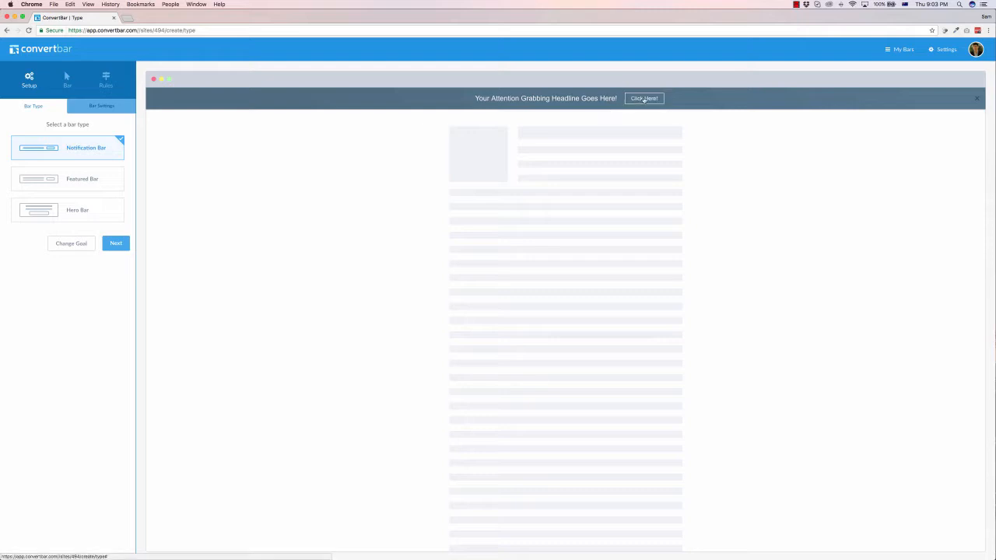
{"action": "left_click", "coordinate": [78, 169]}
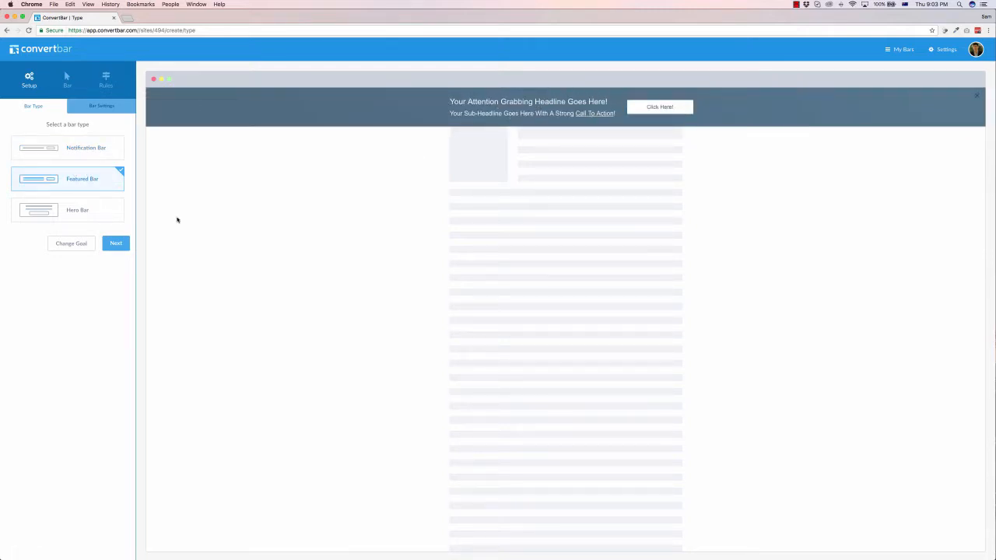
{"action": "left_click", "coordinate": [89, 210]}
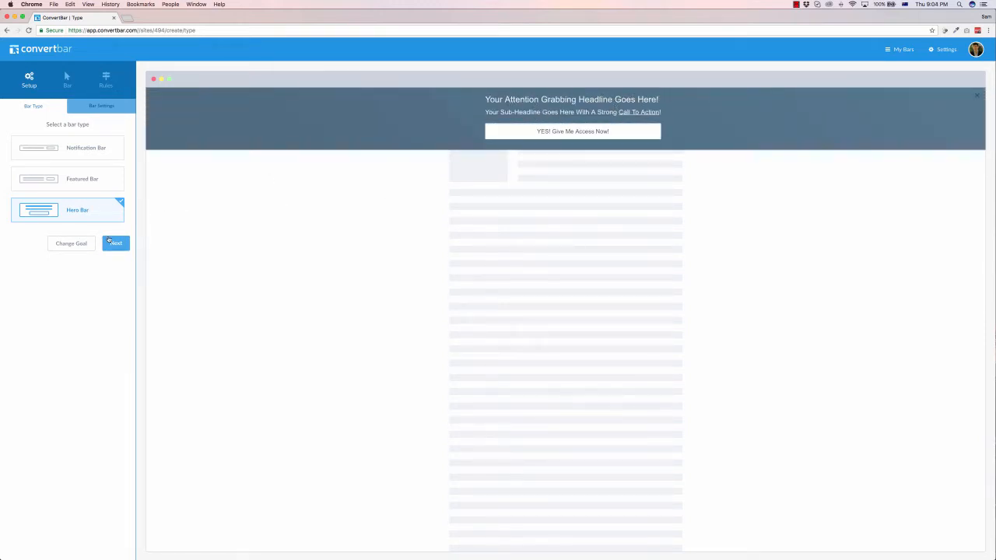
{"action": "left_click", "coordinate": [116, 248]}
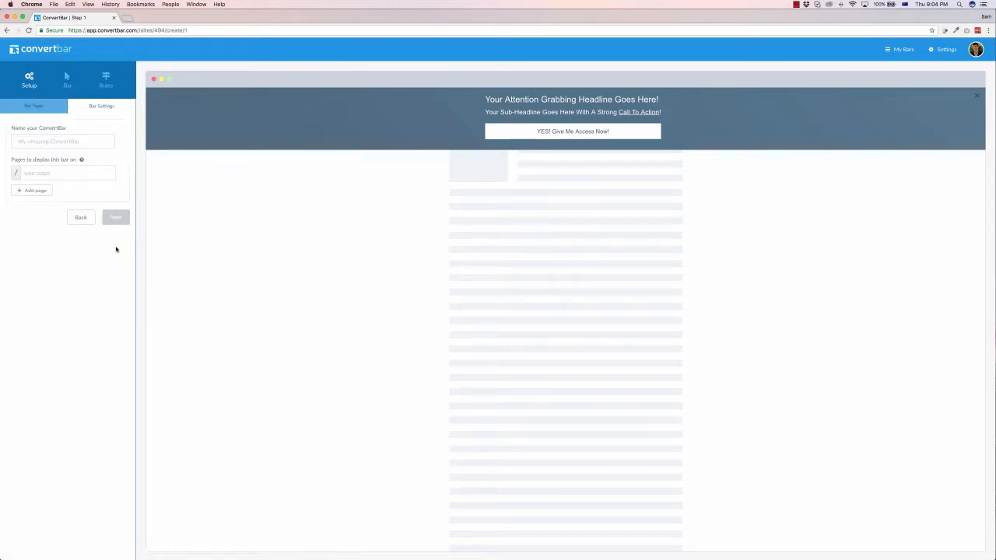
Name the bar Demo Bar 2, display it on the page demo, and proceed to the bar options.
{"action": "left_click", "coordinate": [64, 140]}
{"action": "type", "text": "Demo Bar 2"}
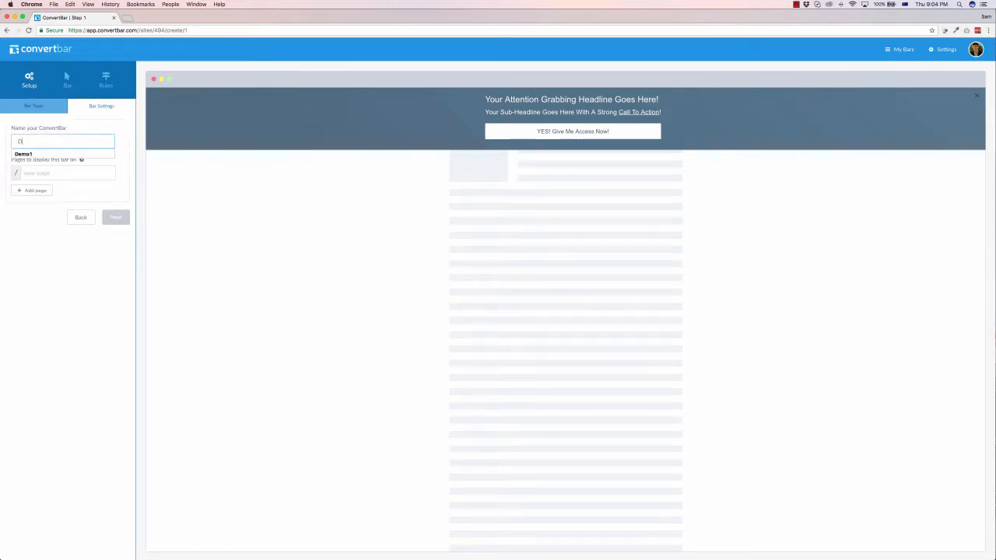
{"action": "left_click", "coordinate": [59, 171]}
{"action": "type", "text": "demo"}
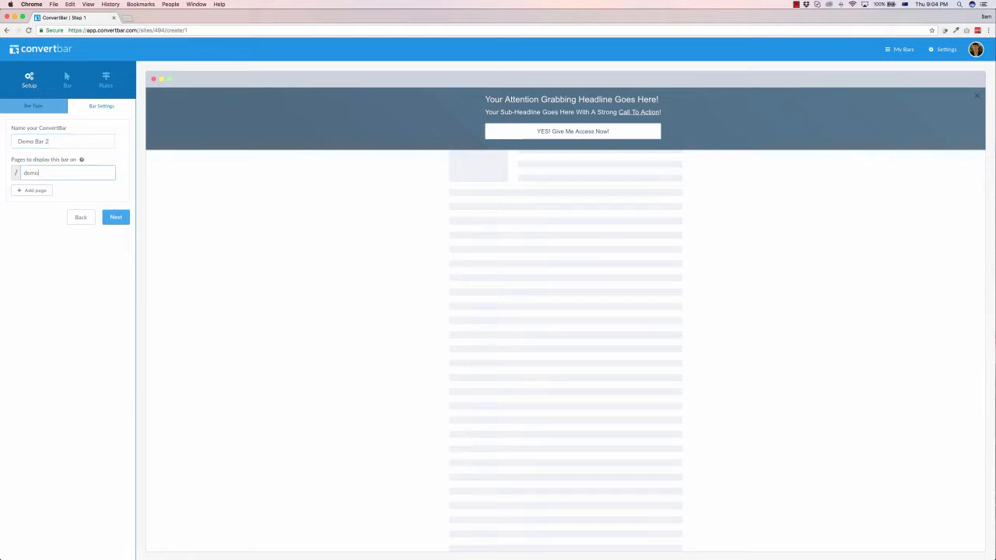
{"action": "left_click", "coordinate": [114, 218]}
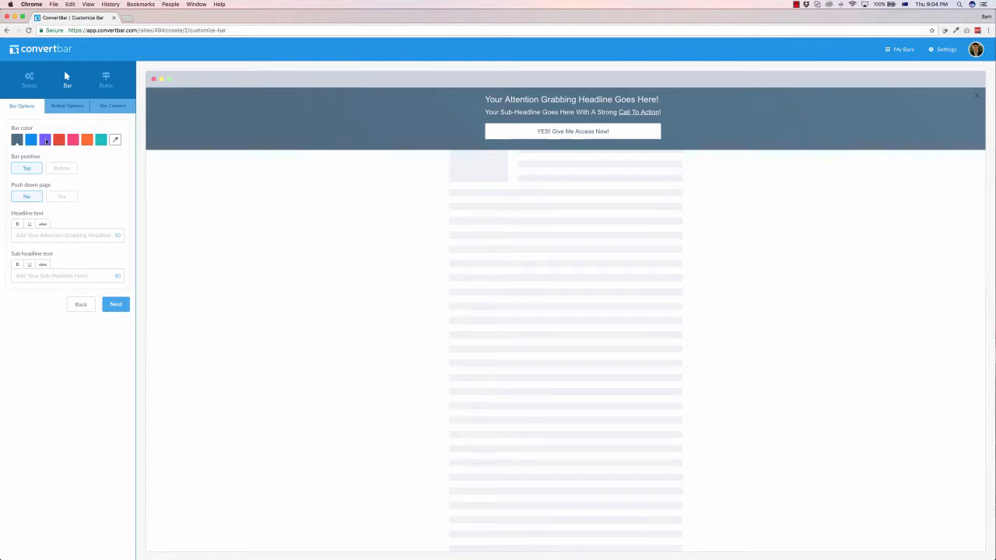
Set the bar color to red, try the bottom position and return the bar to the top.
{"action": "left_click", "coordinate": [46, 141]}
{"action": "left_click", "coordinate": [61, 141]}
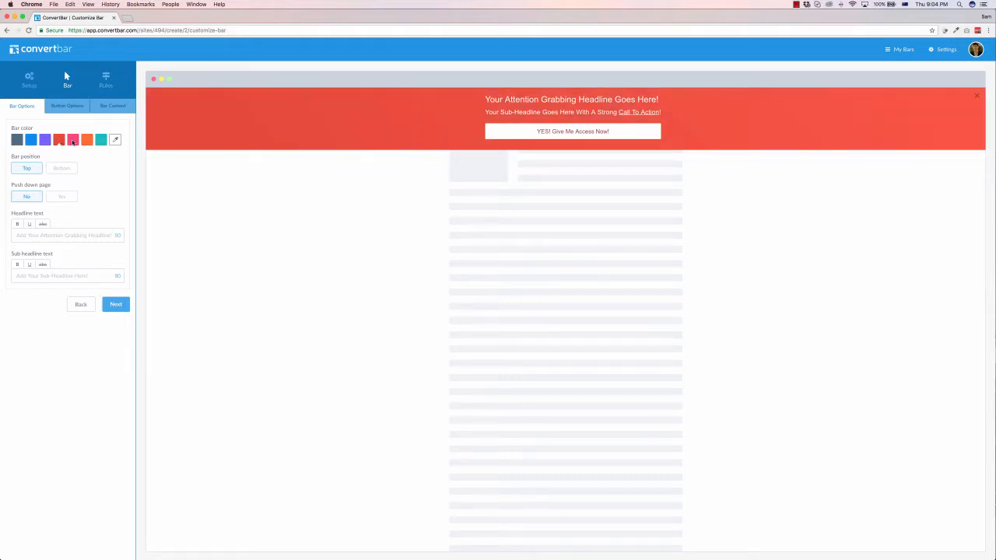
{"action": "left_click", "coordinate": [50, 168]}
{"action": "left_click", "coordinate": [30, 172]}
Compare the preview with Push down page on and off, and leave the option set to Yes.
{"action": "left_click", "coordinate": [59, 199]}
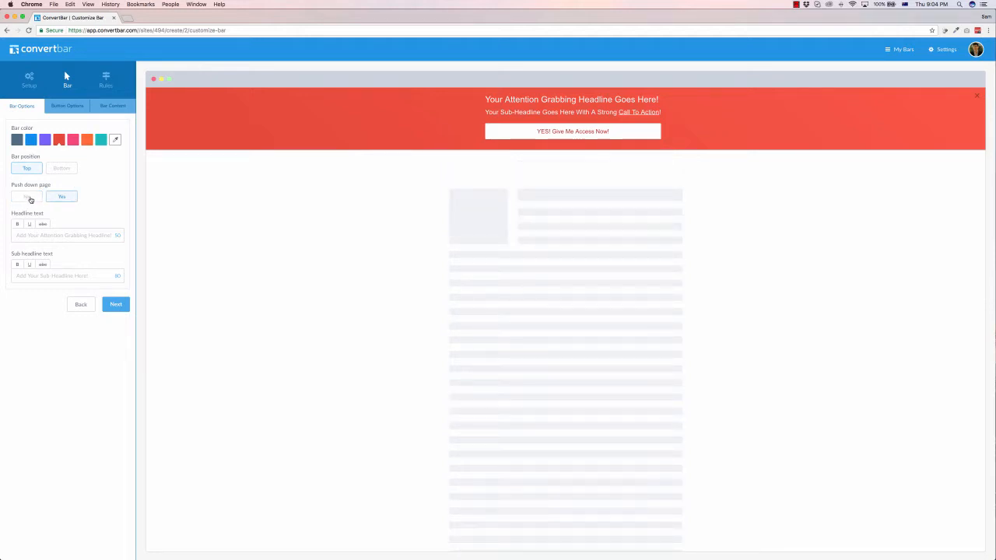
{"action": "left_click", "coordinate": [30, 199]}
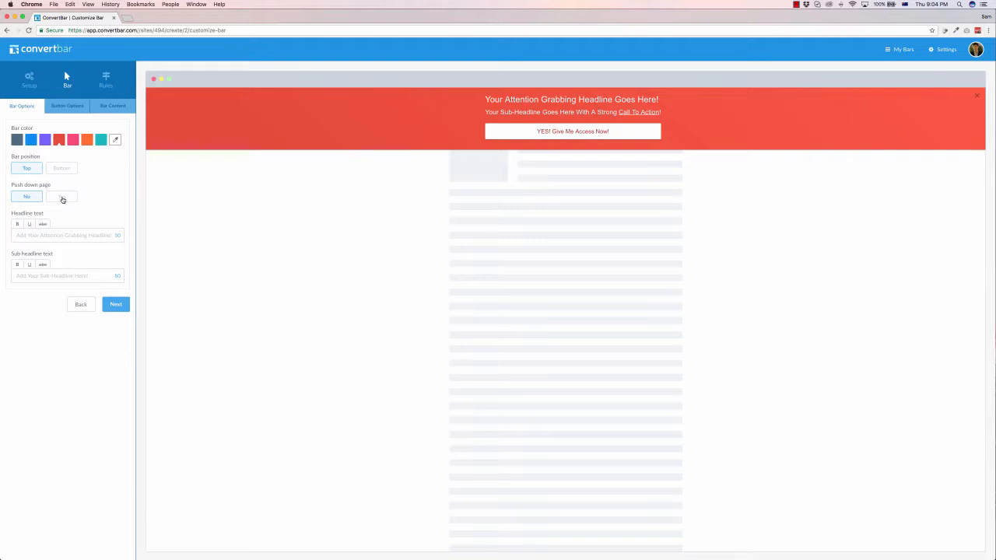
{"action": "left_click", "coordinate": [63, 199]}
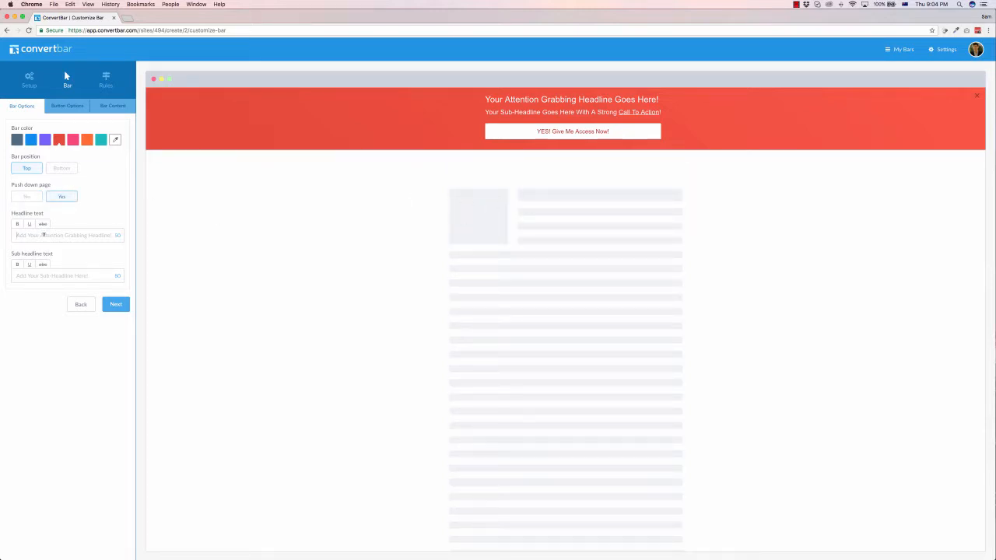
Enter the headline "How would you like to gather 1000 leads per month?" and make it bold.
{"action": "left_click", "coordinate": [43, 234]}
{"action": "type", "text": "How"}
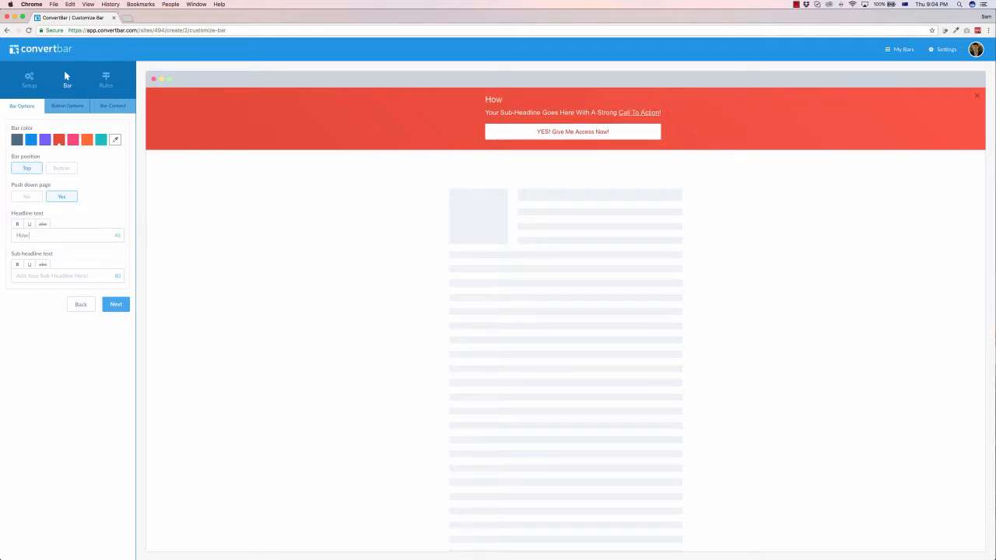
{"action": "type", "text": " would you like to gather 1000"}
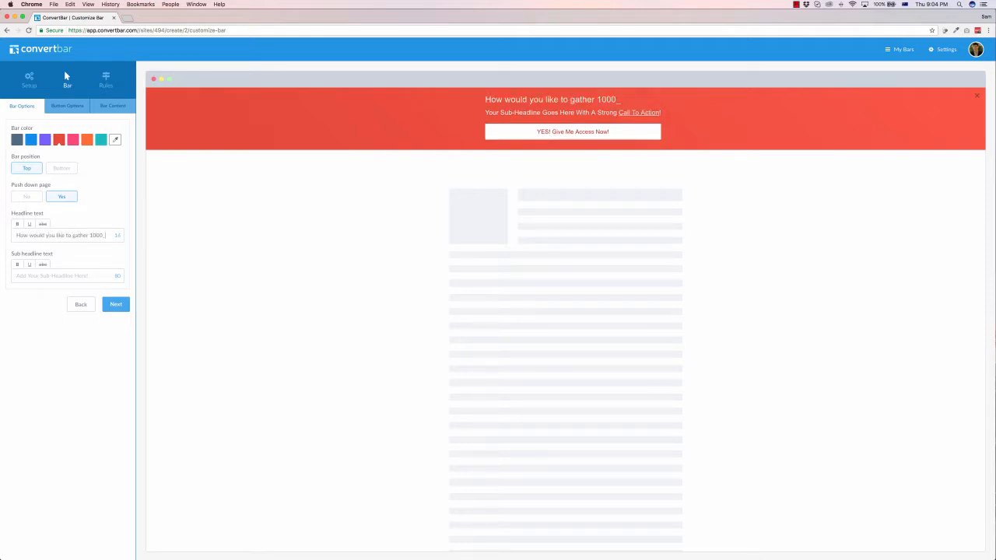
{"action": "type", "text": "+ leads"}
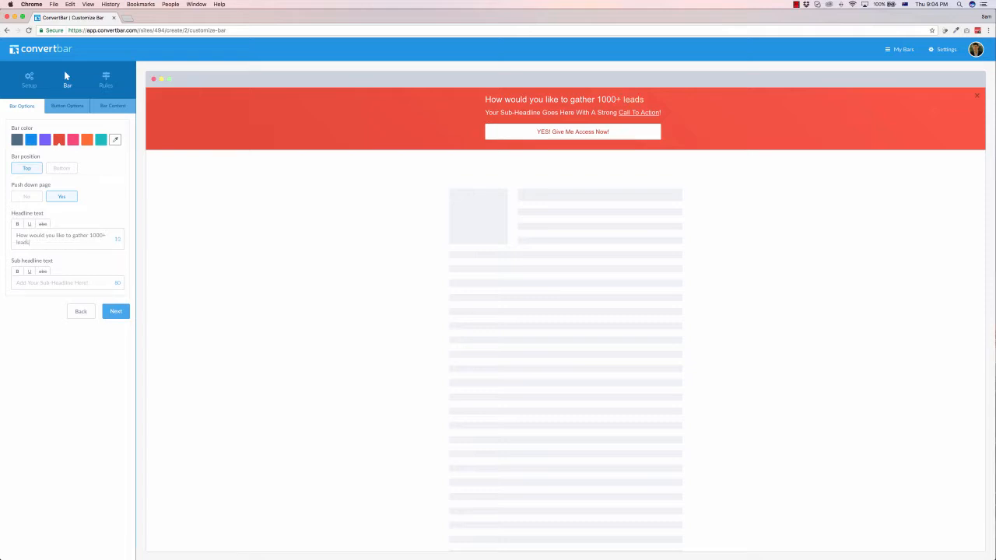
{"action": "type", "text": " per month"}
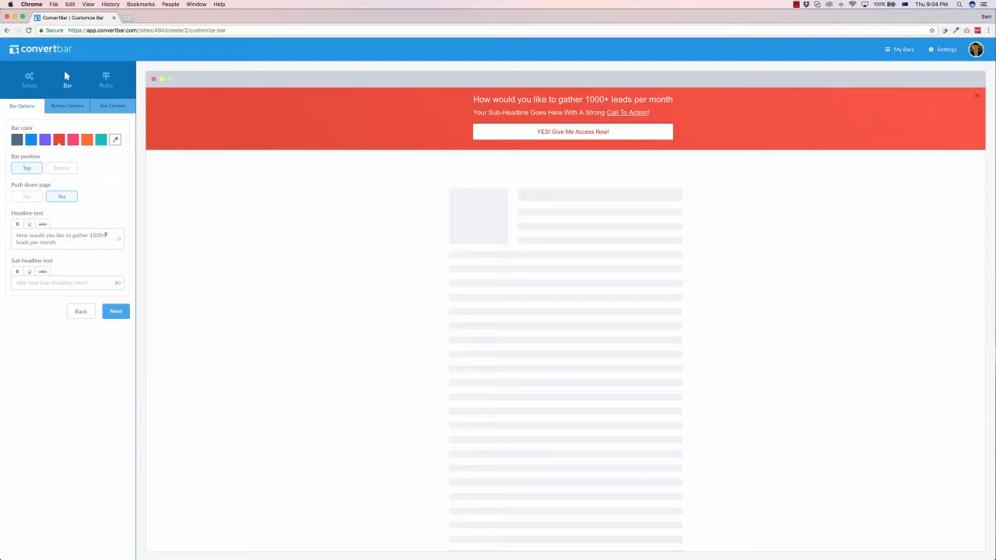
{"action": "key", "text": "BackSpace"}
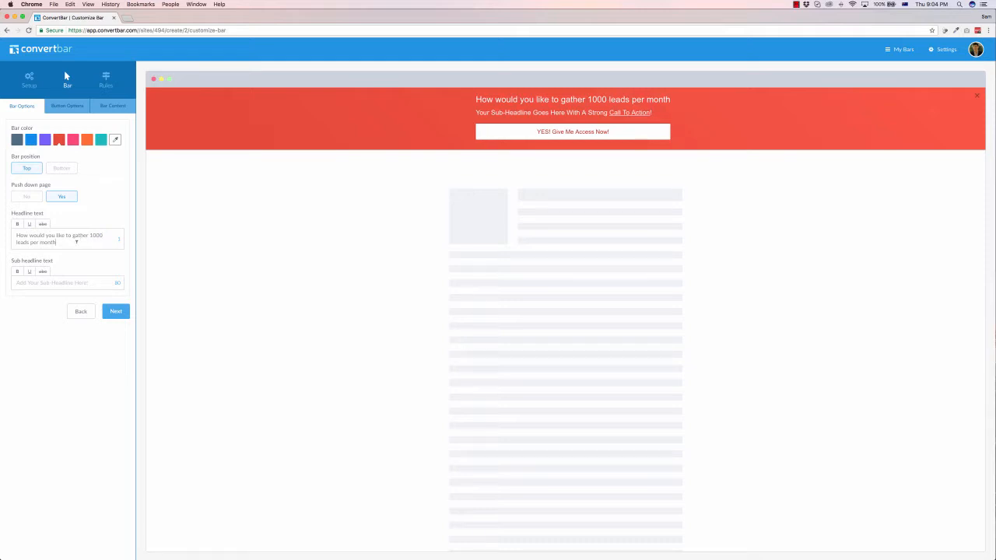
{"action": "type", "text": "?"}
{"action": "left_click_drag", "start_coordinate": [60, 242], "coordinate": [12, 233]}
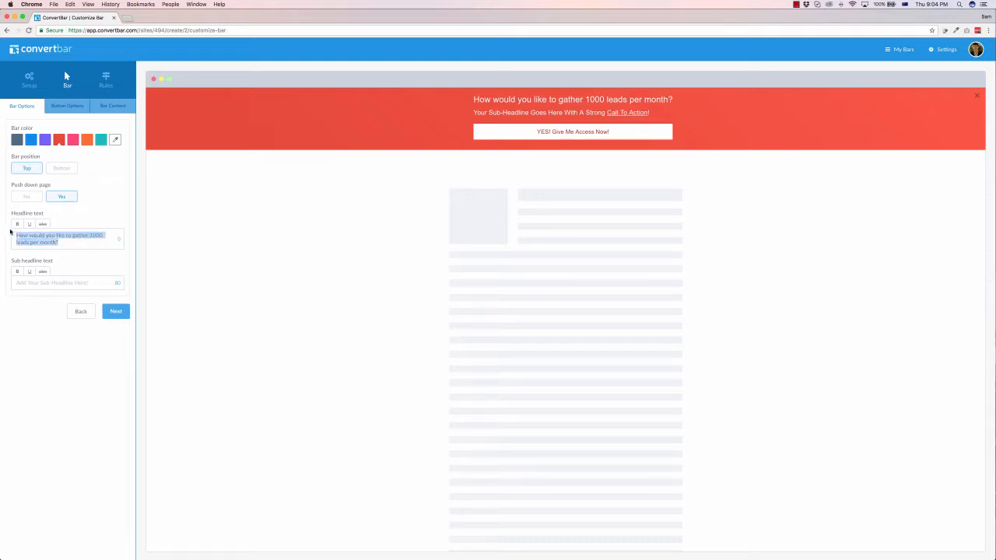
{"action": "left_click", "coordinate": [17, 224]}
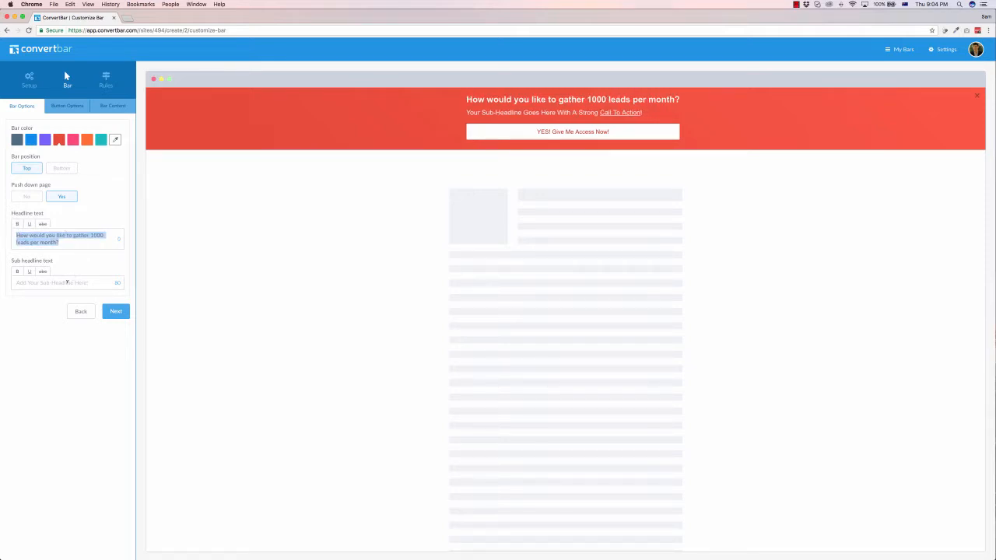
Enter the sub-headline "Let us share our lead generation secrets with you!".
{"action": "left_click", "coordinate": [66, 283]}
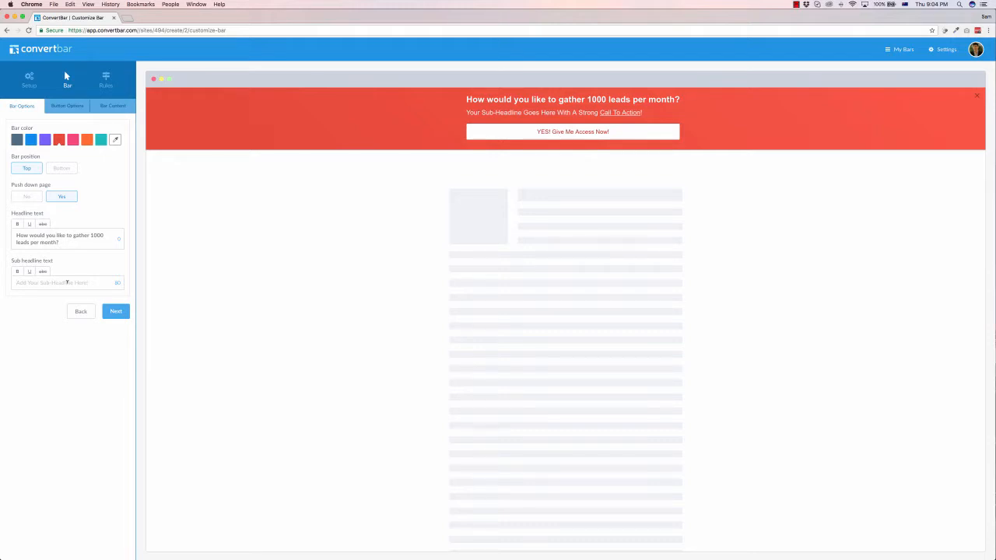
{"action": "type", "text": "Let us"}
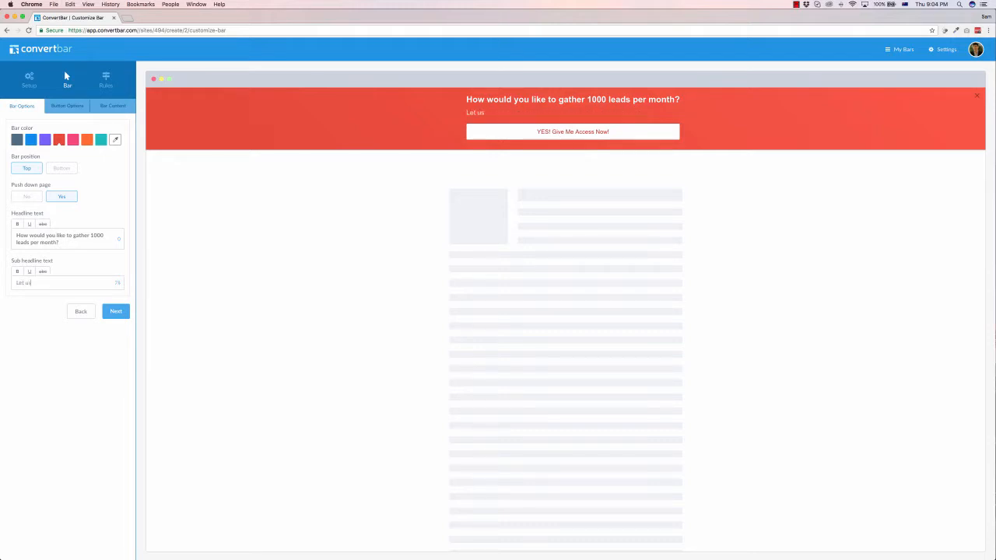
{"action": "type", "text": " share our lead generati"}
{"action": "key", "text": "BackSpace"}
{"action": "key", "text": "BackSpace"}
{"action": "key", "text": "BackSpace"}
{"action": "key", "text": "BackSpace"}
{"action": "key", "text": "BackSpace"}
{"action": "key", "text": "BackSpace"}
{"action": "type", "text": "eneration secrets w"}
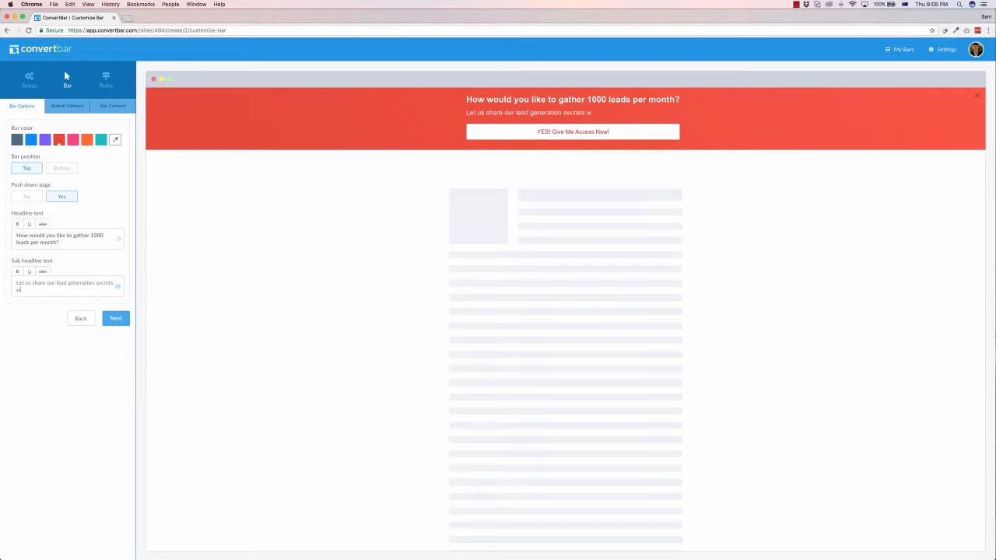
{"action": "type", "text": "ith you!"}
Underline and bold the words "with you!" in the sub-headline, and proceed to the button options.
{"action": "left_click_drag", "start_coordinate": [44, 289], "coordinate": [10, 290]}
{"action": "left_click", "coordinate": [29, 270]}
{"action": "left_click", "coordinate": [18, 270]}
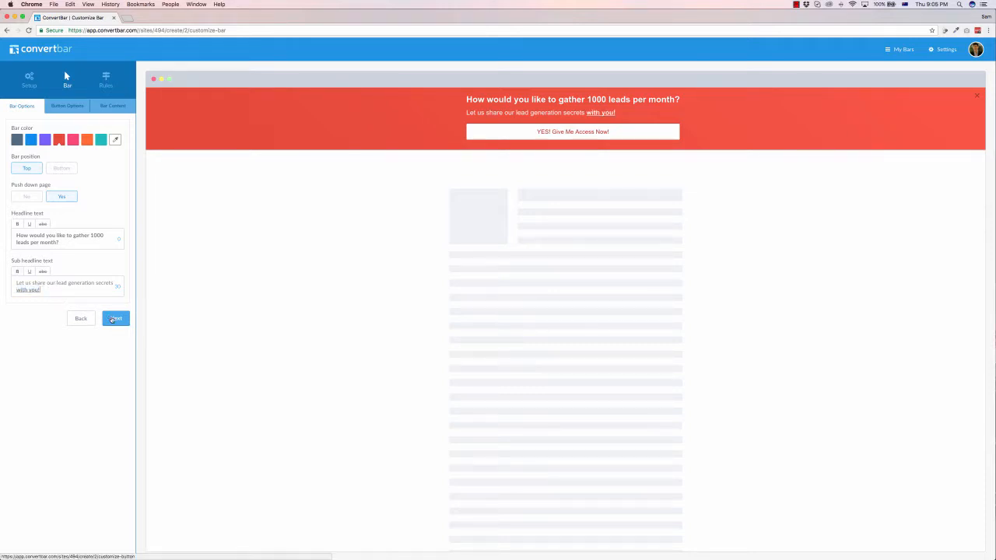
{"action": "left_click", "coordinate": [114, 318]}
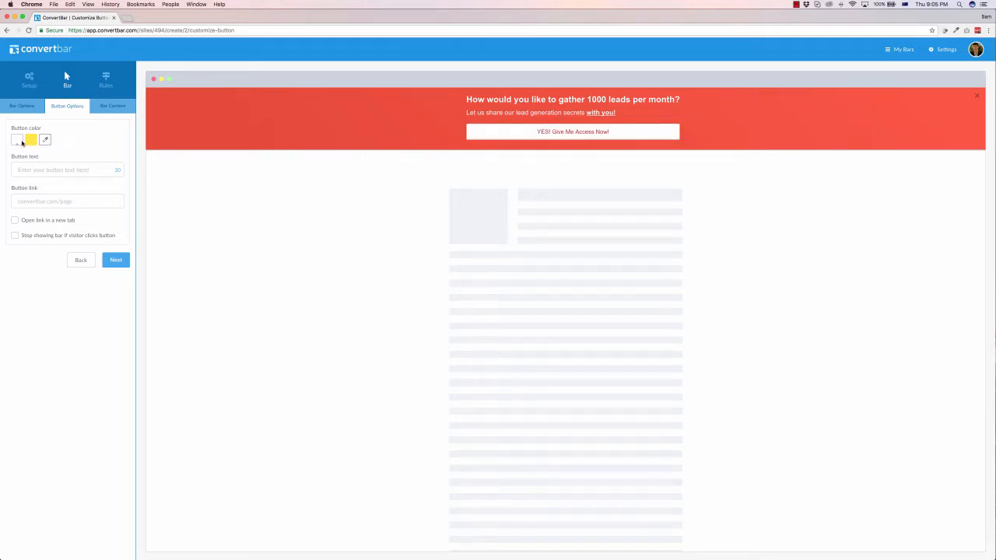
Try yellow and the custom color picker for the button, and return its color to white.
{"action": "left_click", "coordinate": [32, 140]}
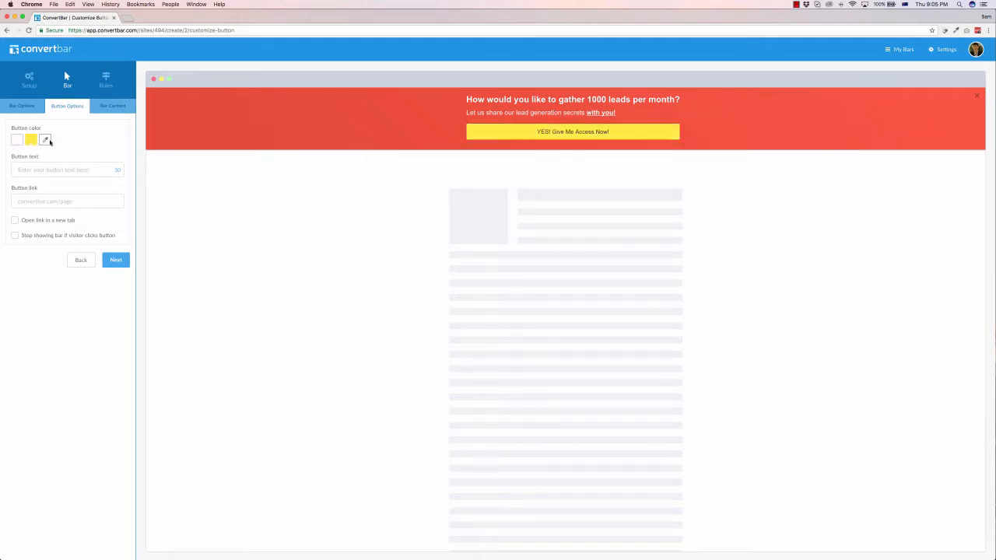
{"action": "left_click", "coordinate": [45, 140]}
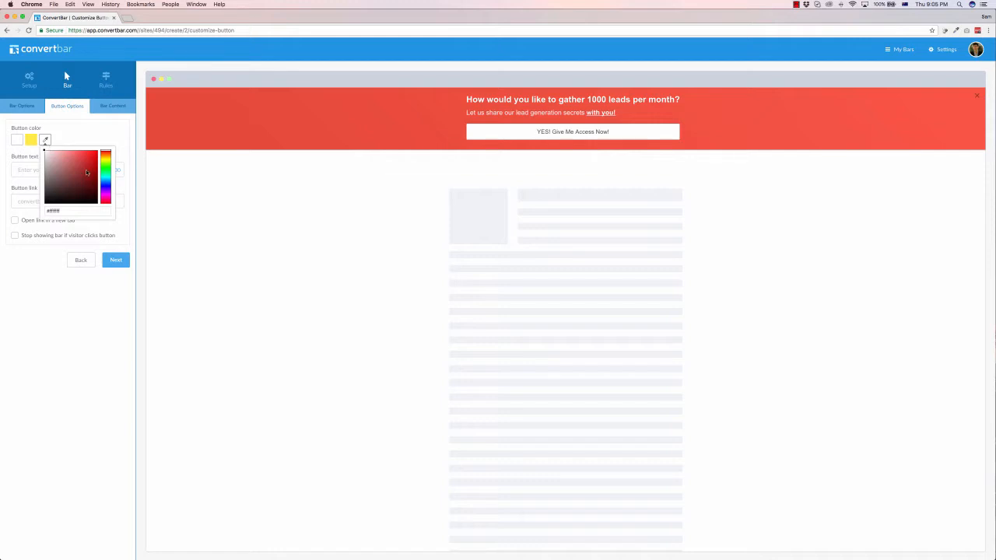
{"action": "left_click", "coordinate": [94, 137]}
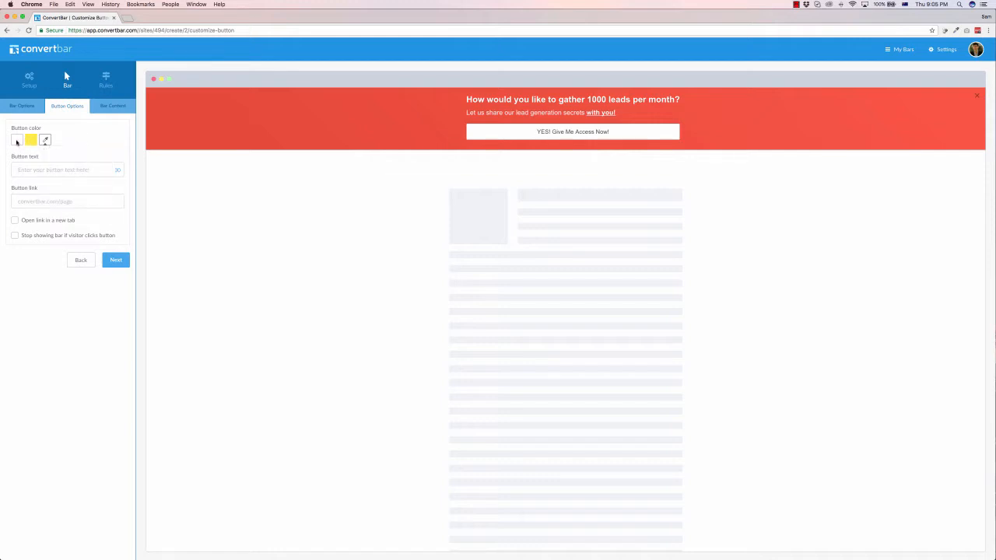
Set the button text to "Yes!! - Share Them With Me!".
{"action": "left_click", "coordinate": [42, 169]}
{"action": "type", "text": "Yes!! "}
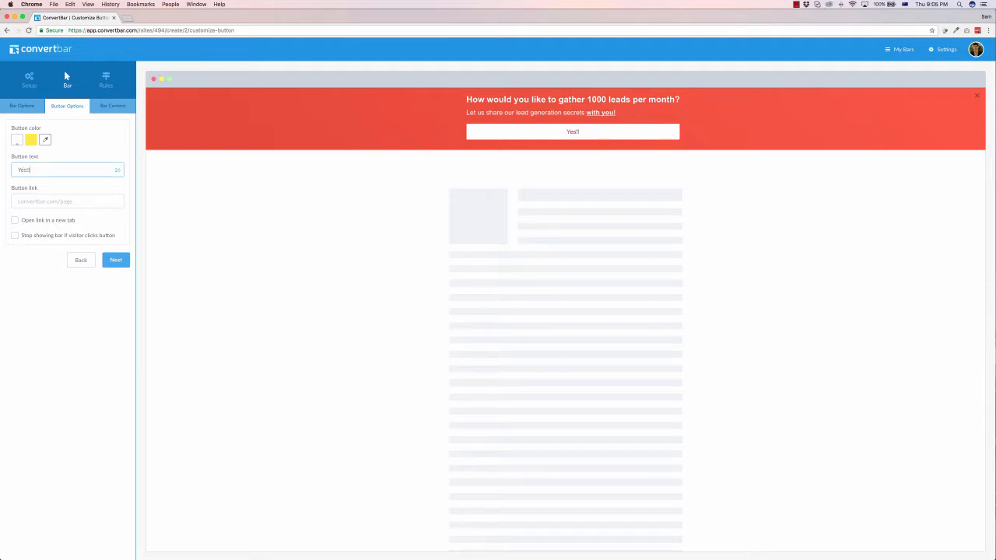
{"action": "type", "text": "- Share Them With YMe!"}
{"action": "key", "text": "Tab"}
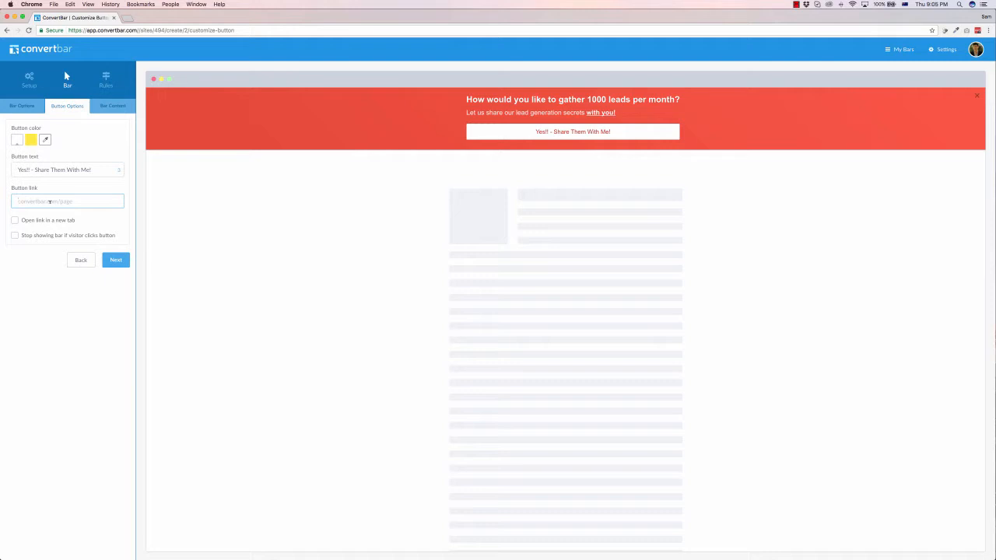
Link the button to samspreviews.com/convertbar, make it open in a new tab, and proceed to the bar content.
{"action": "type", "text": "samspreviews.com/conv"}
{"action": "type", "text": "ertbar."}
{"action": "key", "text": "BackSpace"}
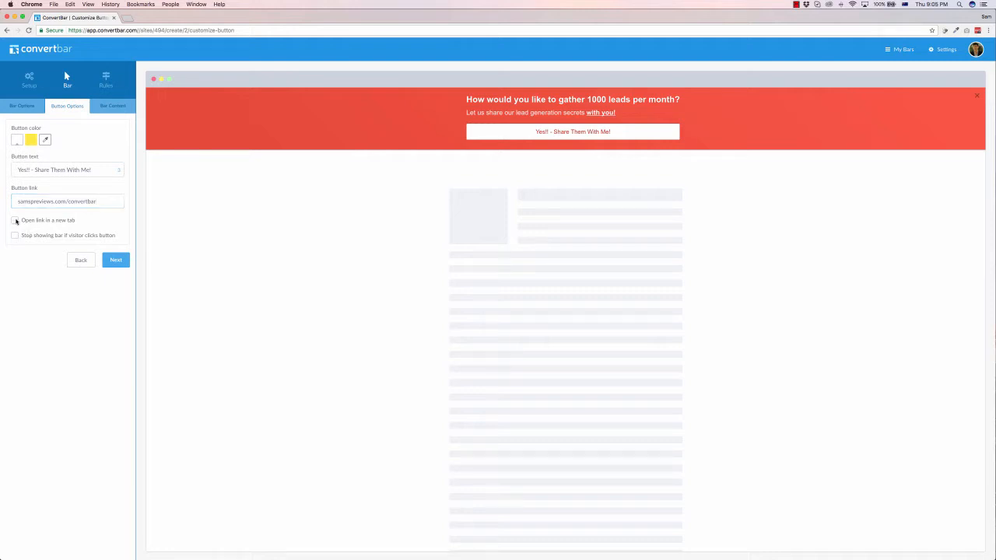
{"action": "left_click", "coordinate": [15, 220]}
{"action": "left_click", "coordinate": [109, 262]}
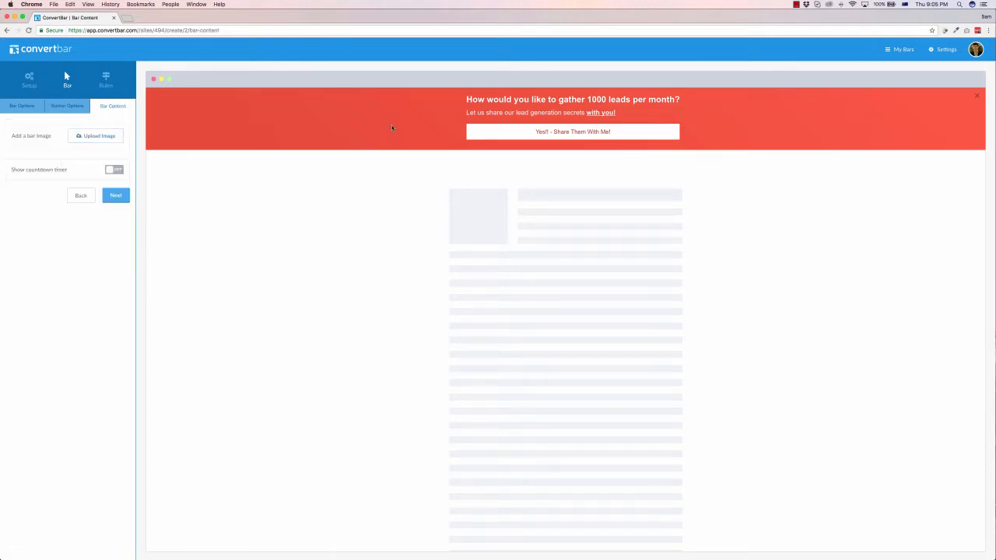
Upload SMP-W.png as the bar image, preview the countdown timer but leave it off, and proceed to the bar rules.
{"action": "left_click", "coordinate": [94, 135]}
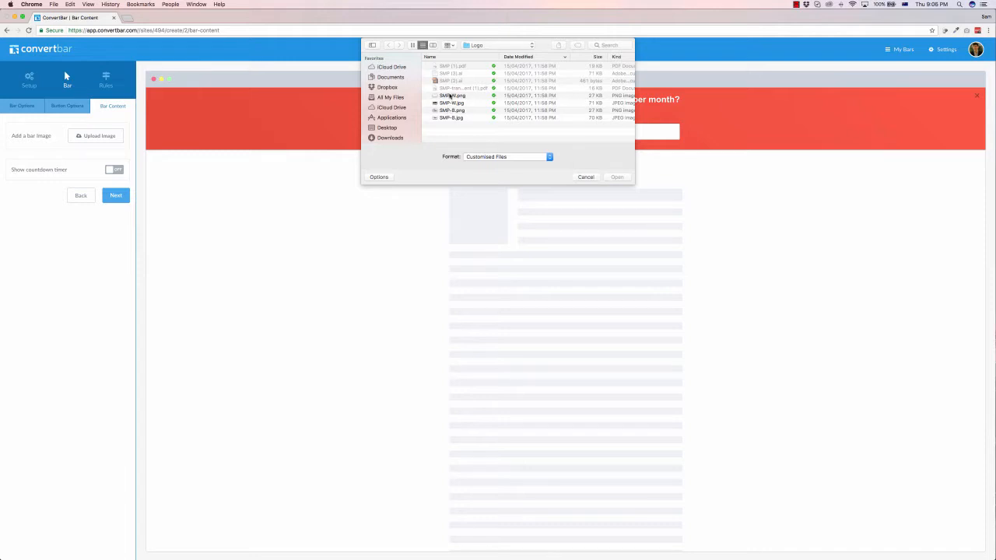
{"action": "double_click", "coordinate": [451, 96]}
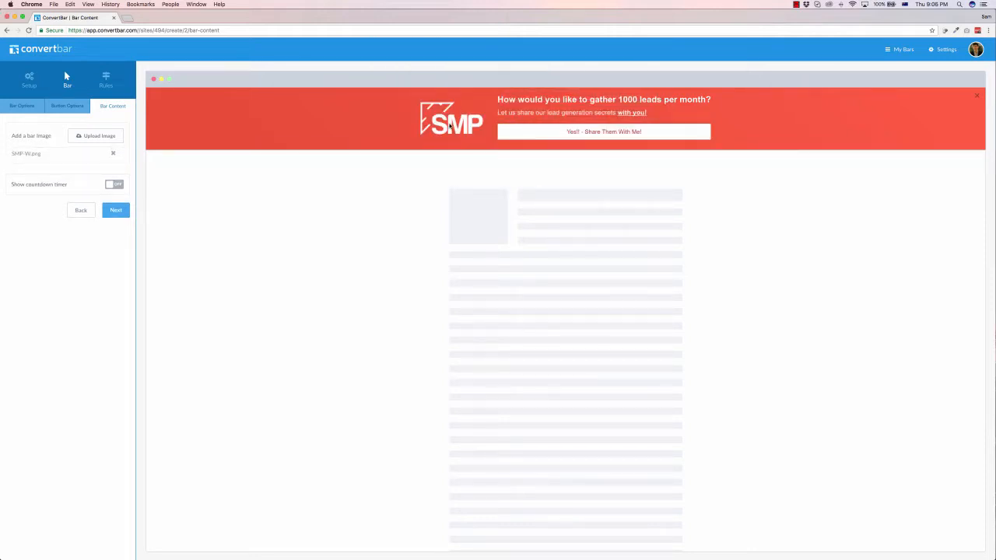
{"action": "left_click", "coordinate": [114, 184]}
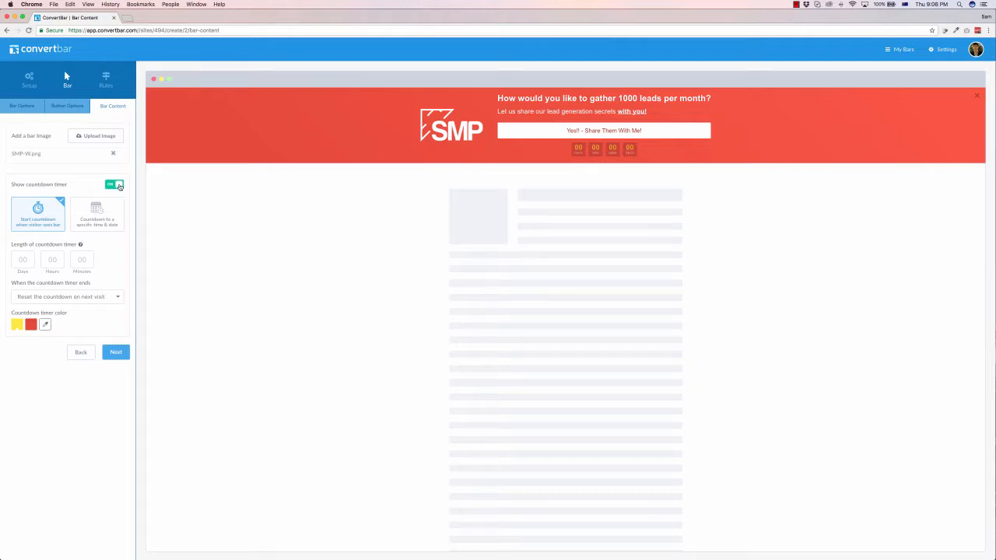
{"action": "left_click", "coordinate": [119, 185]}
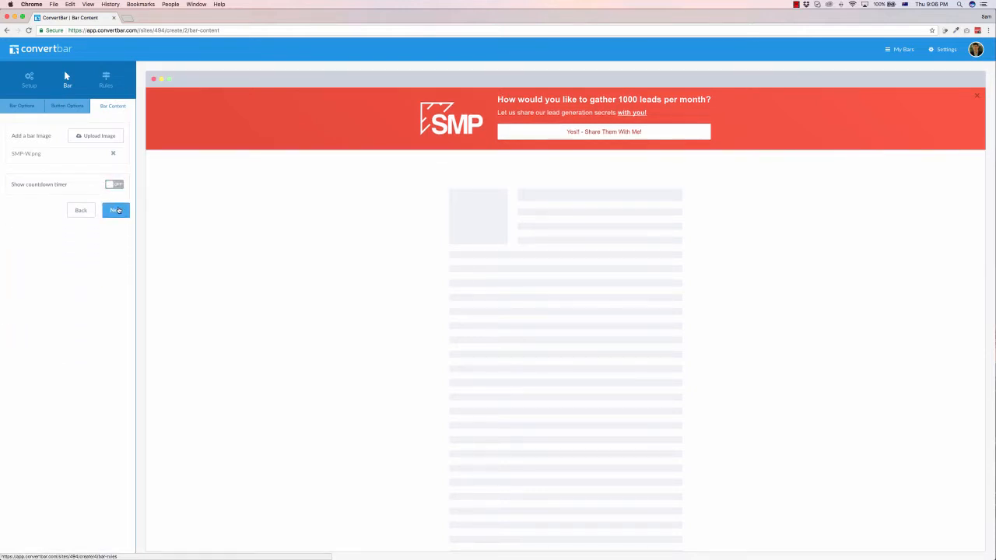
{"action": "left_click", "coordinate": [117, 210]}
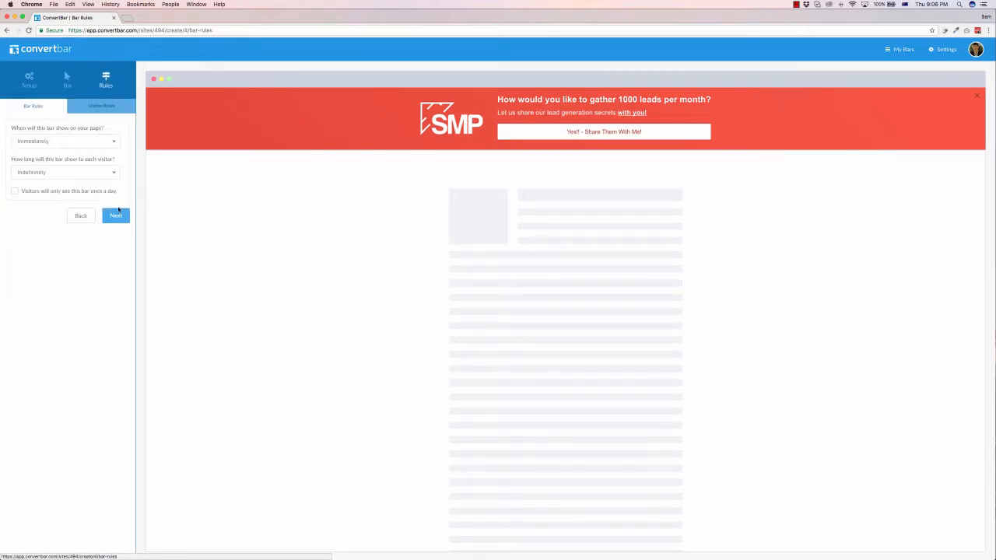
Make the bar show when page scroll is 25%, and proceed to the visitor rules.
{"action": "left_click", "coordinate": [89, 143]}
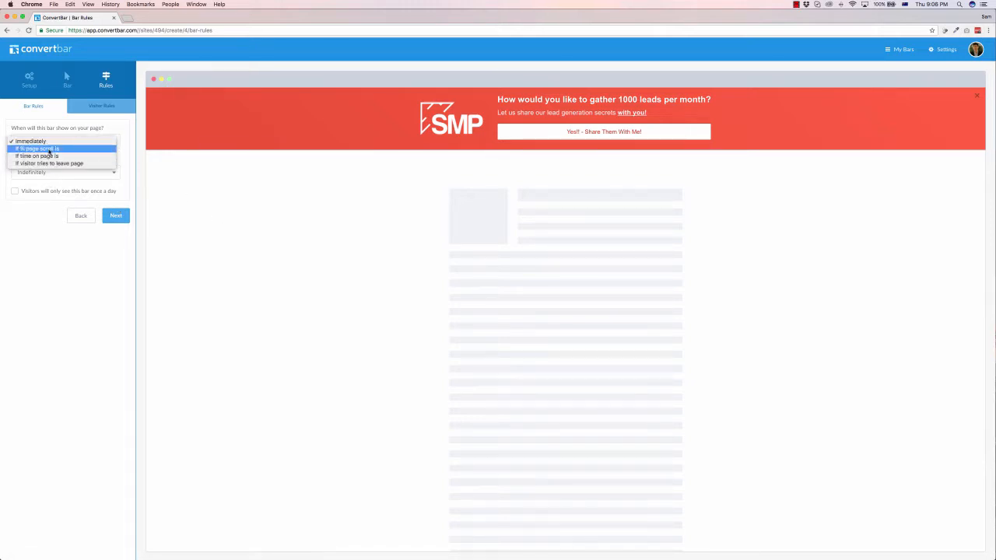
{"action": "left_click", "coordinate": [49, 148]}
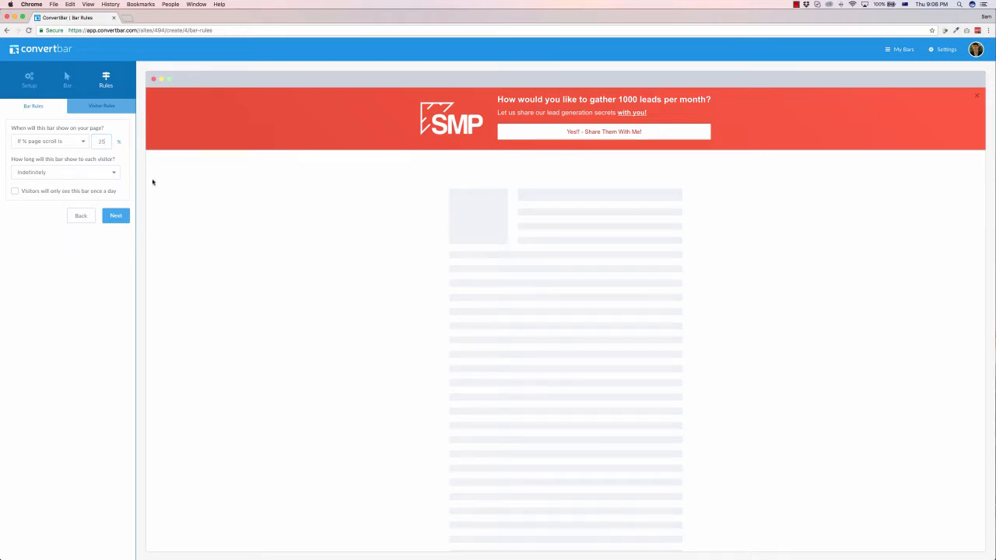
{"action": "left_click", "coordinate": [119, 221]}
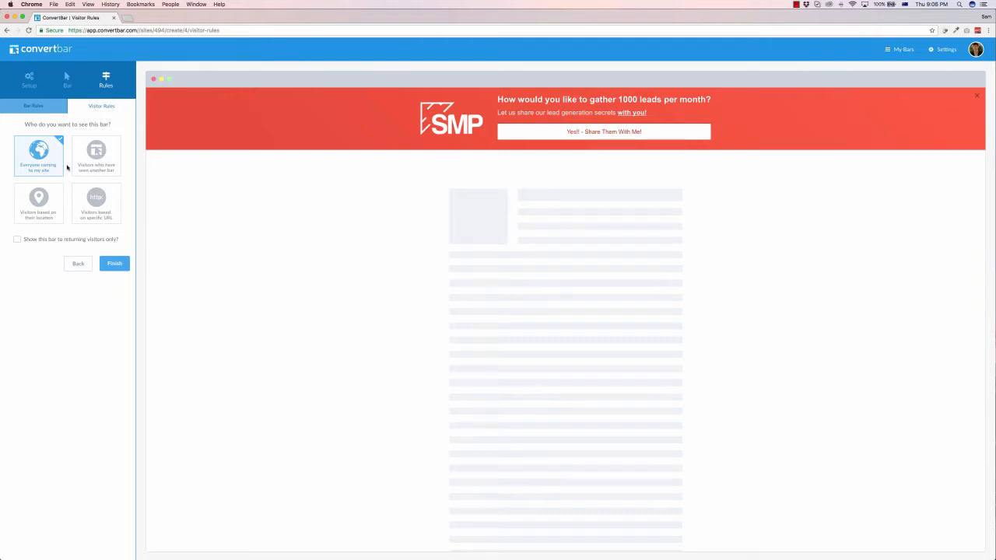
Try to finish the bar for everyone coming to the site, dismiss the rule conflict and return to the bars list.
{"action": "left_click", "coordinate": [113, 268]}
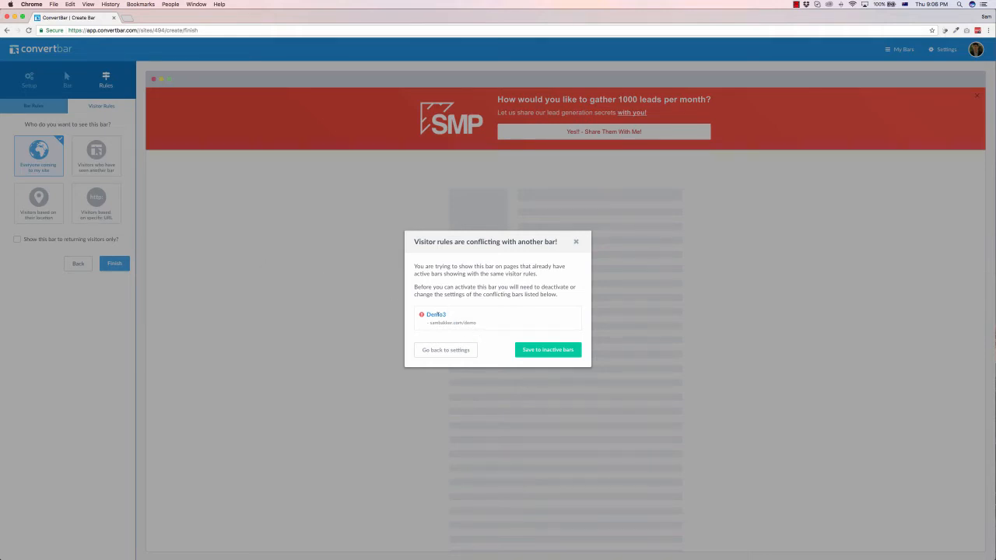
{"action": "left_click", "coordinate": [576, 242]}
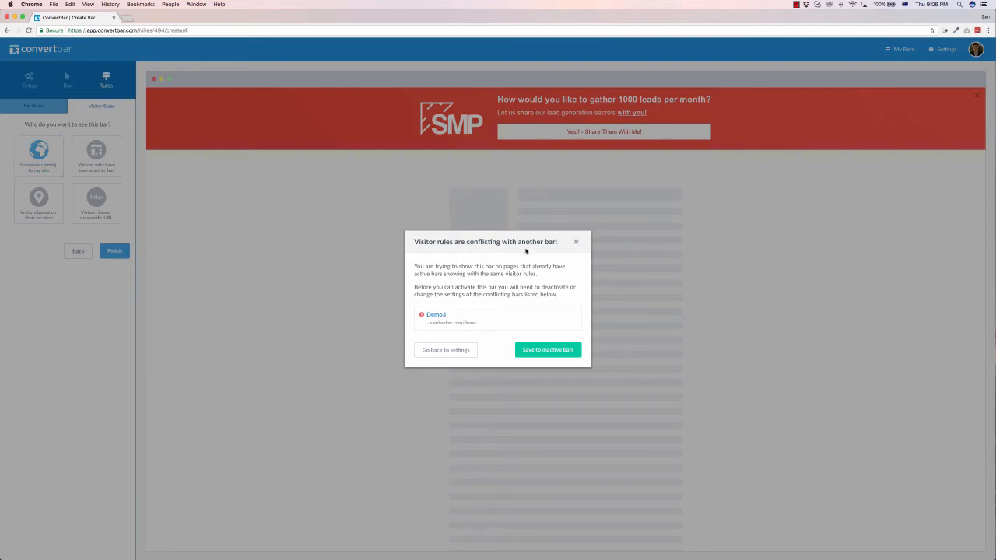
{"action": "left_click", "coordinate": [46, 49]}
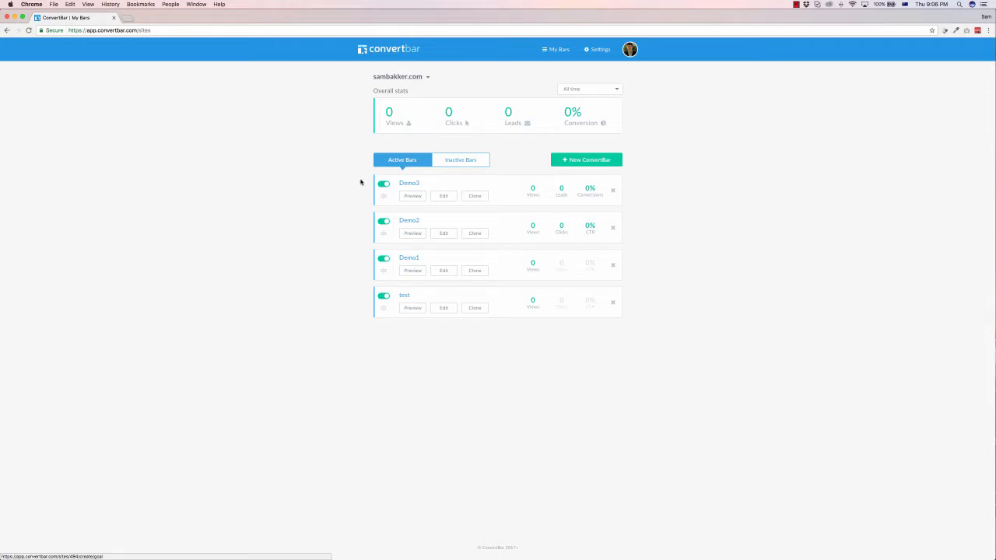
Open the Demo3 bar for editing and set it to push down the page.
{"action": "left_click", "coordinate": [444, 196]}
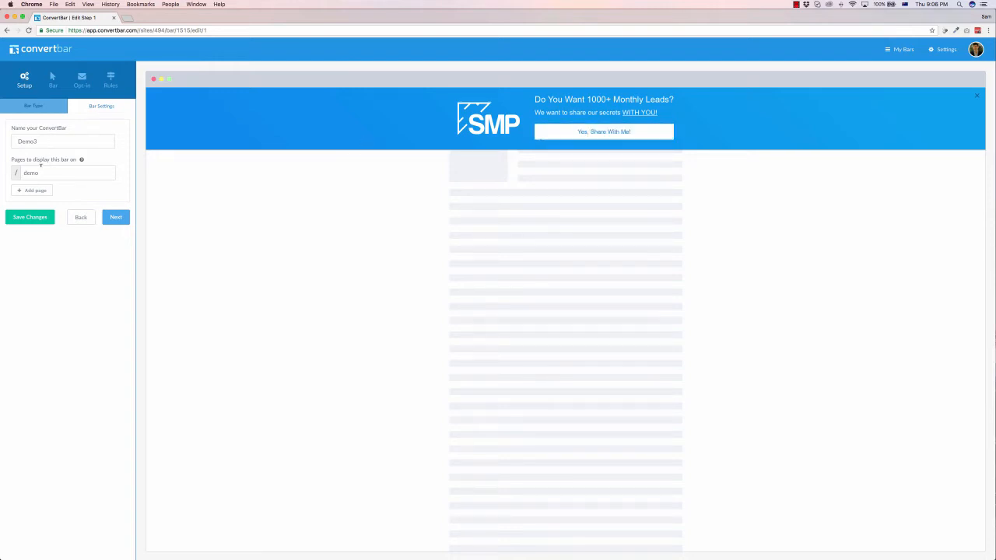
{"action": "left_click", "coordinate": [115, 217]}
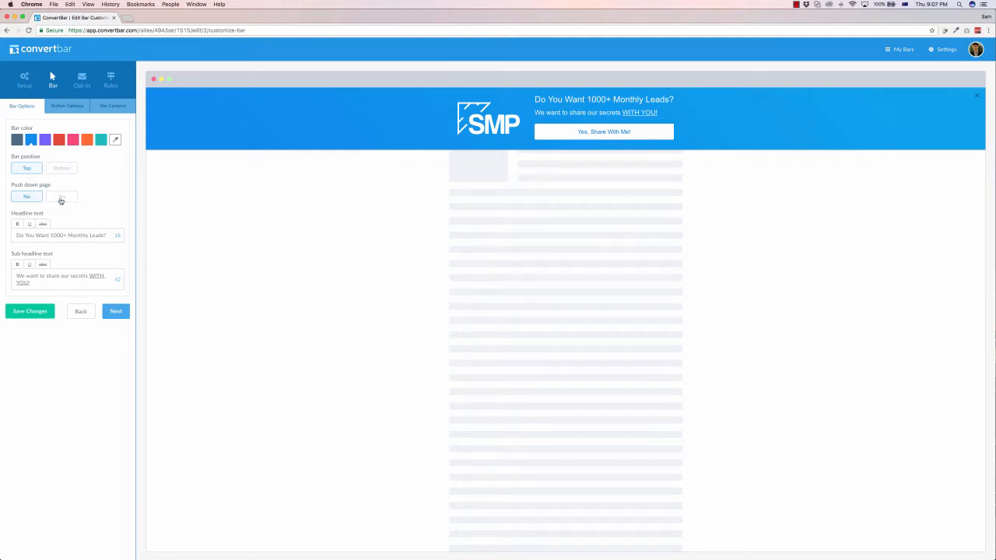
{"action": "left_click", "coordinate": [58, 200]}
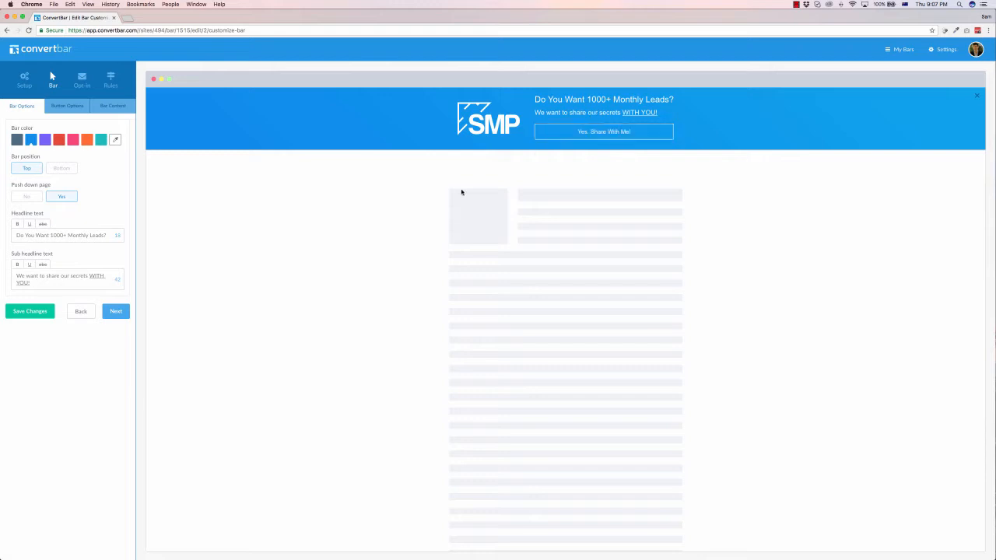
Go through to Demo3's opt-in layouts, preview the video and opt-in only layouts, and return to the image layout.
{"action": "left_click", "coordinate": [116, 312]}
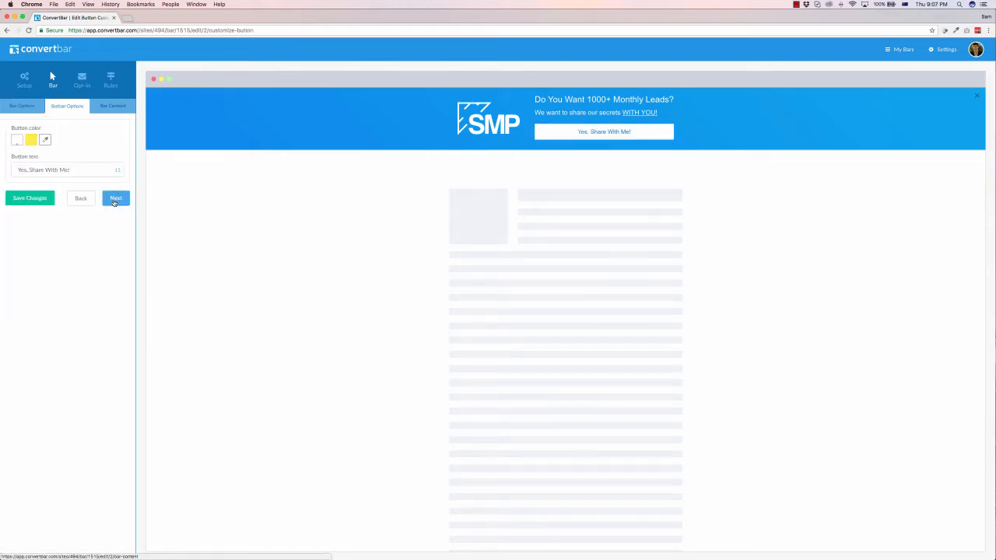
{"action": "left_click", "coordinate": [115, 199]}
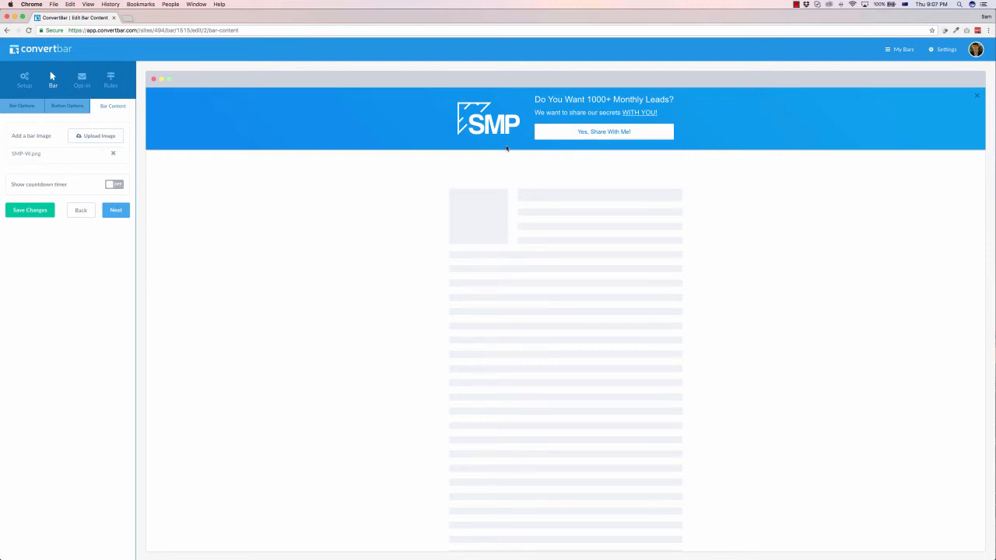
{"action": "left_click", "coordinate": [115, 211]}
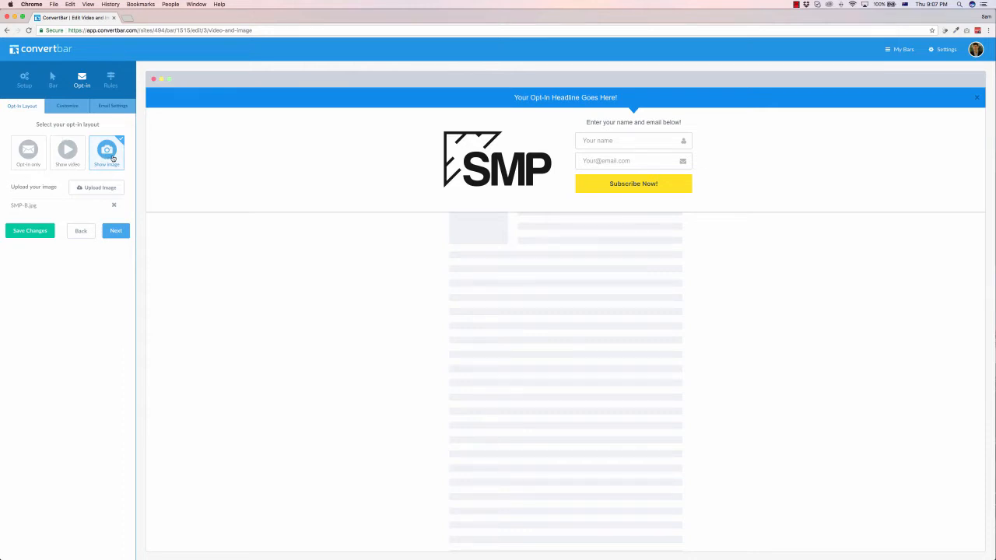
{"action": "left_click", "coordinate": [68, 155]}
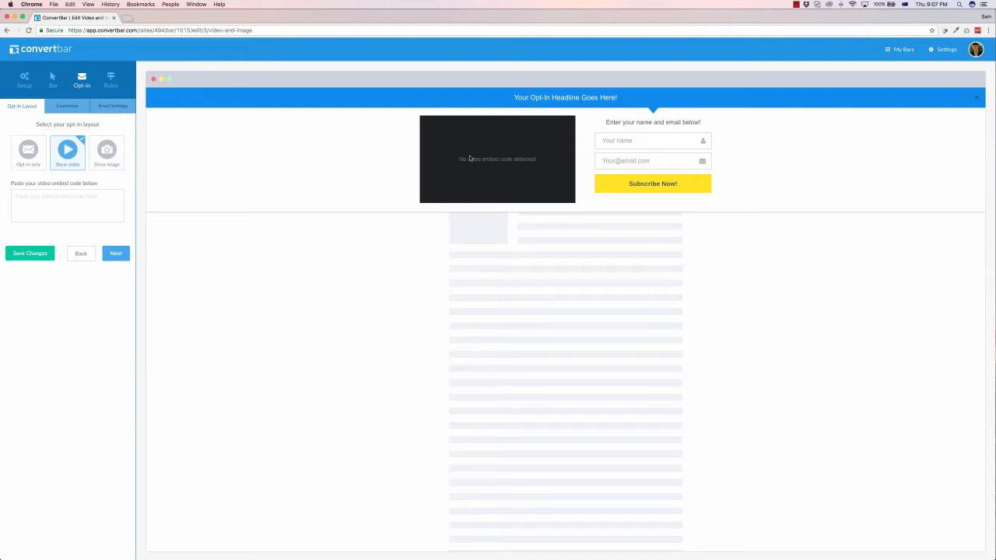
{"action": "left_click", "coordinate": [30, 152]}
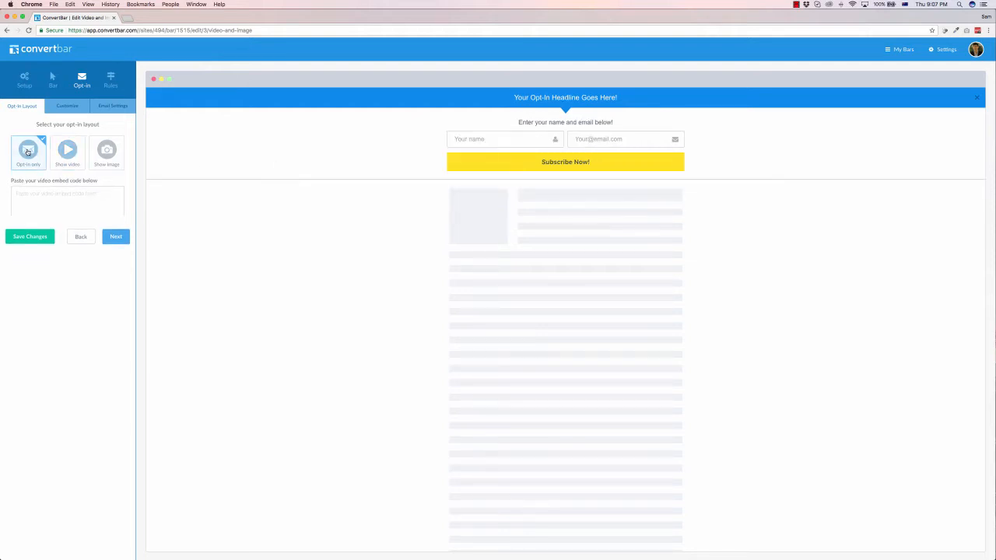
{"action": "left_click", "coordinate": [104, 152]}
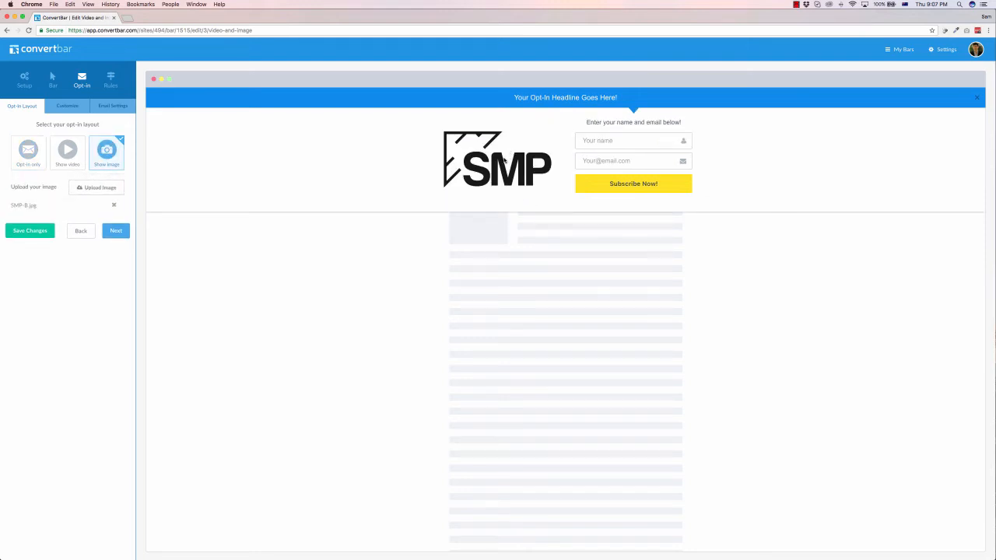
In the email settings, keep Aweber as the autoresponder and add subscribers to the "JV - Boxing Day Blitz" list.
{"action": "left_click", "coordinate": [116, 229]}
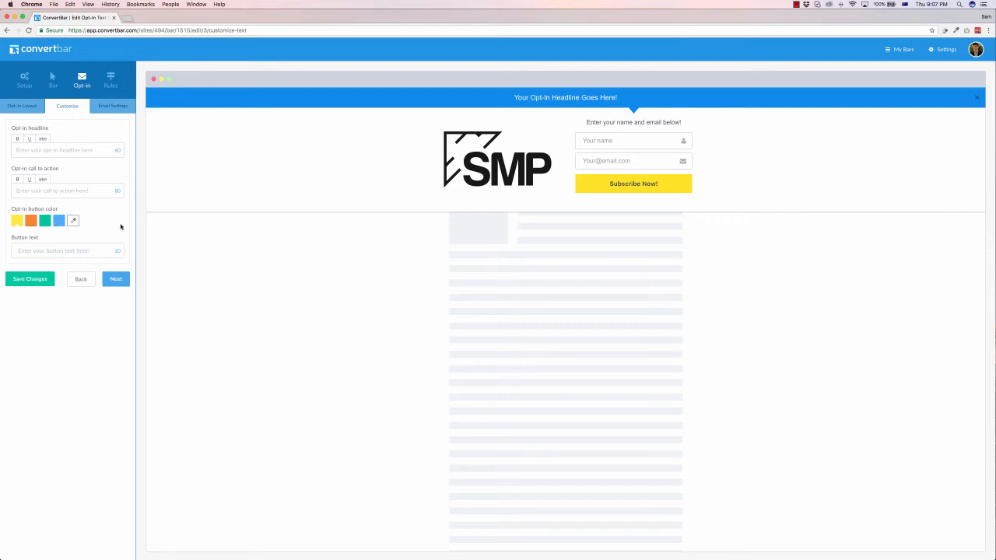
{"action": "left_click", "coordinate": [109, 109]}
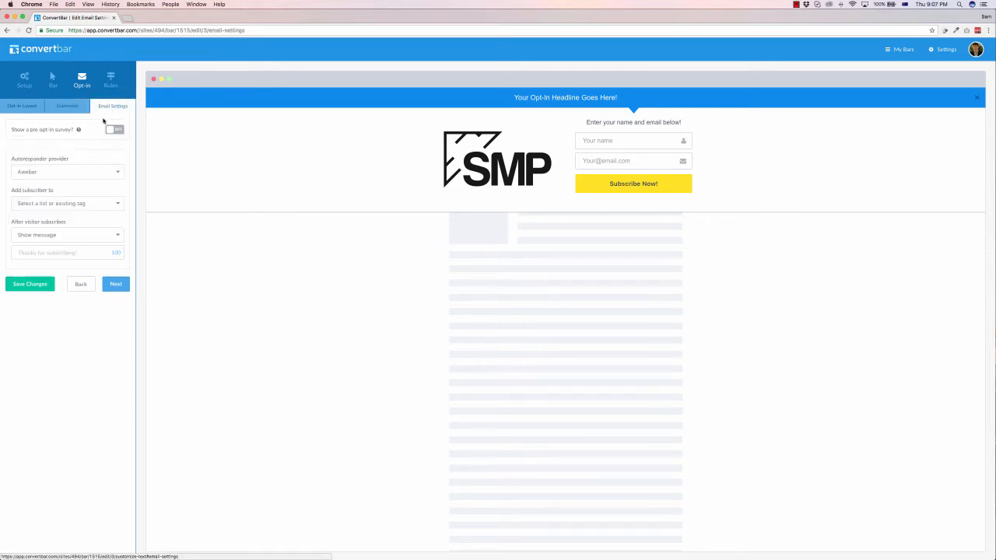
{"action": "left_click", "coordinate": [69, 171]}
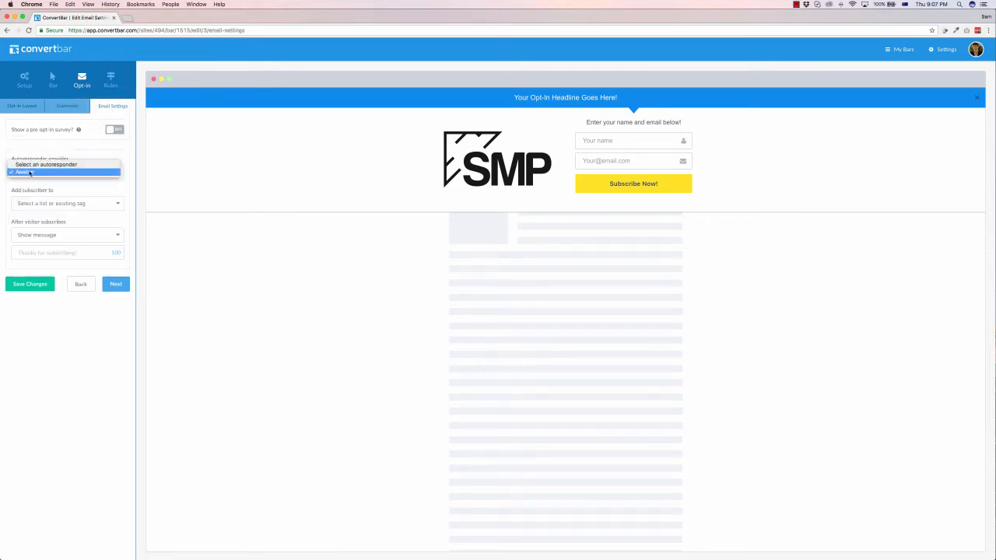
{"action": "left_click", "coordinate": [37, 173]}
{"action": "left_click", "coordinate": [55, 206]}
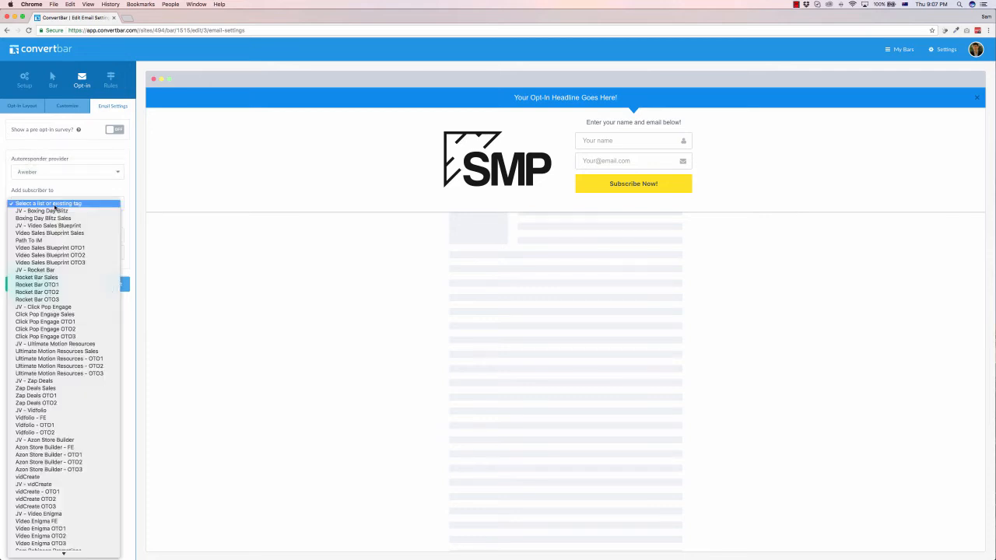
{"action": "scroll", "coordinate": [60, 253], "scroll_direction": "down", "scroll_amount": 5}
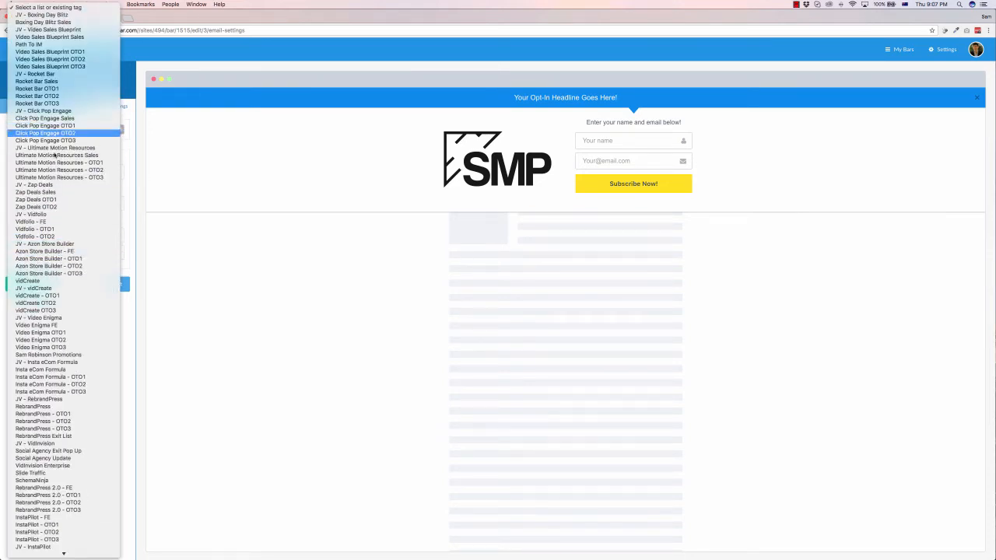
{"action": "left_click", "coordinate": [60, 15]}
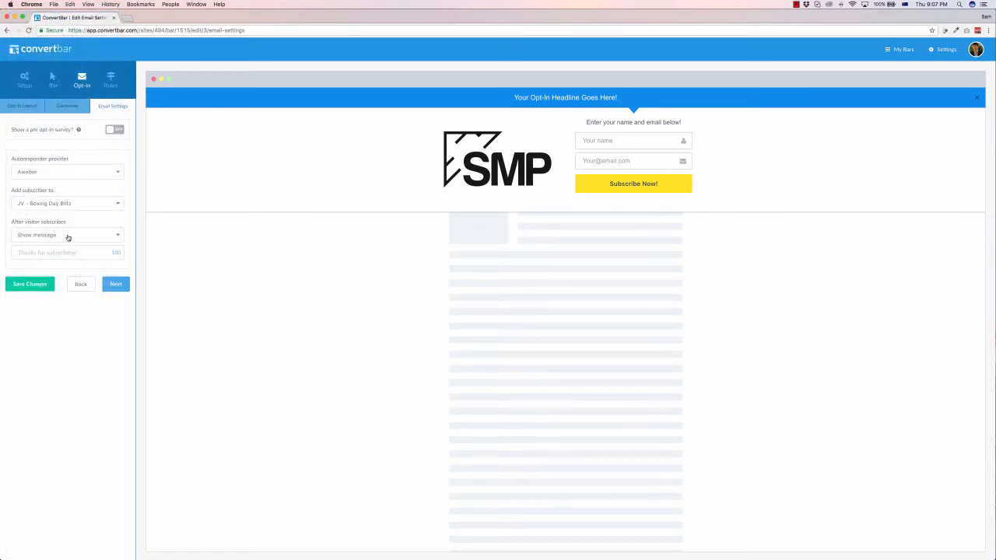
Set the action after a visitor subscribes to "Redirect to url" and open the address field for entry.
{"action": "left_click", "coordinate": [67, 235]}
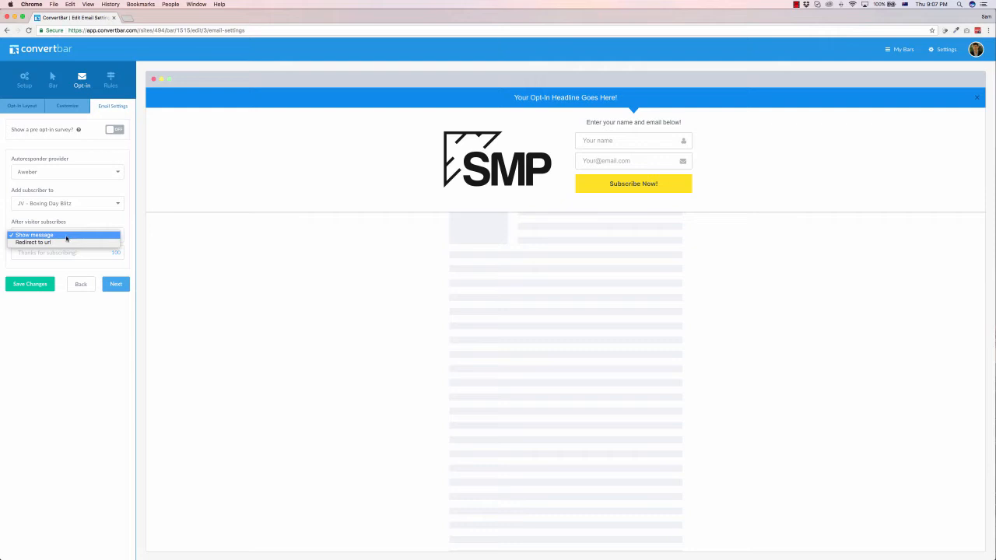
{"action": "left_click", "coordinate": [61, 242]}
{"action": "left_click", "coordinate": [54, 256]}
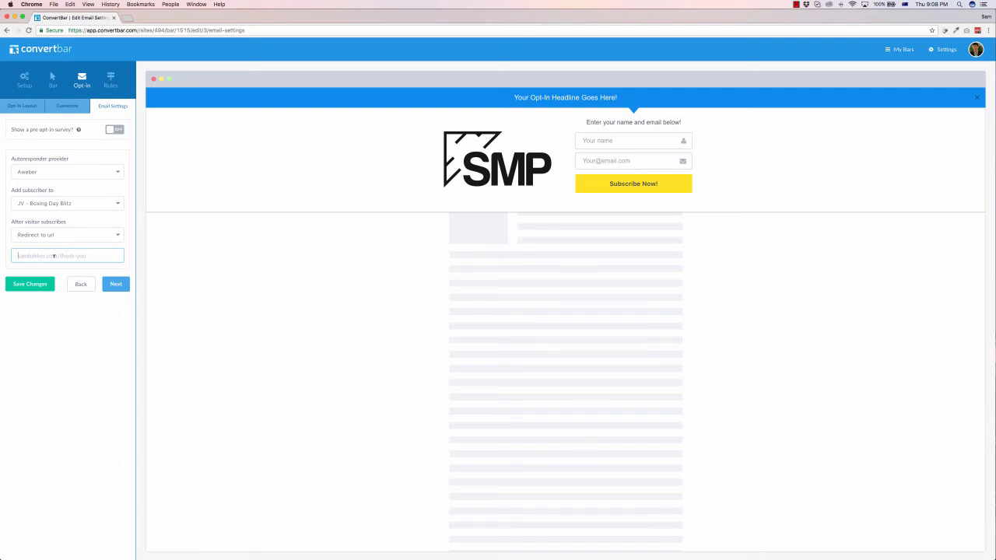
Review Demo3's bar rules and visitor rules.
{"action": "left_click", "coordinate": [110, 79]}
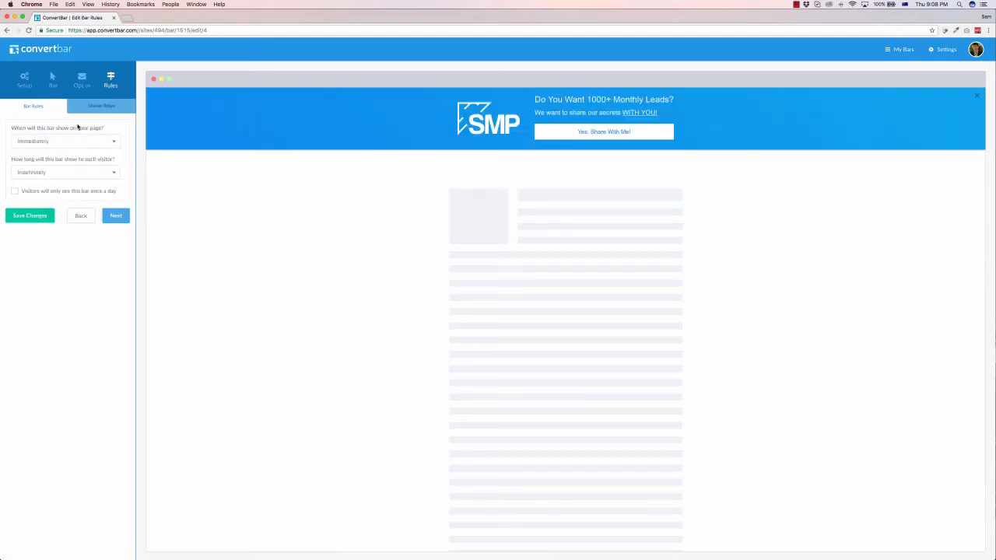
{"action": "left_click", "coordinate": [101, 106]}
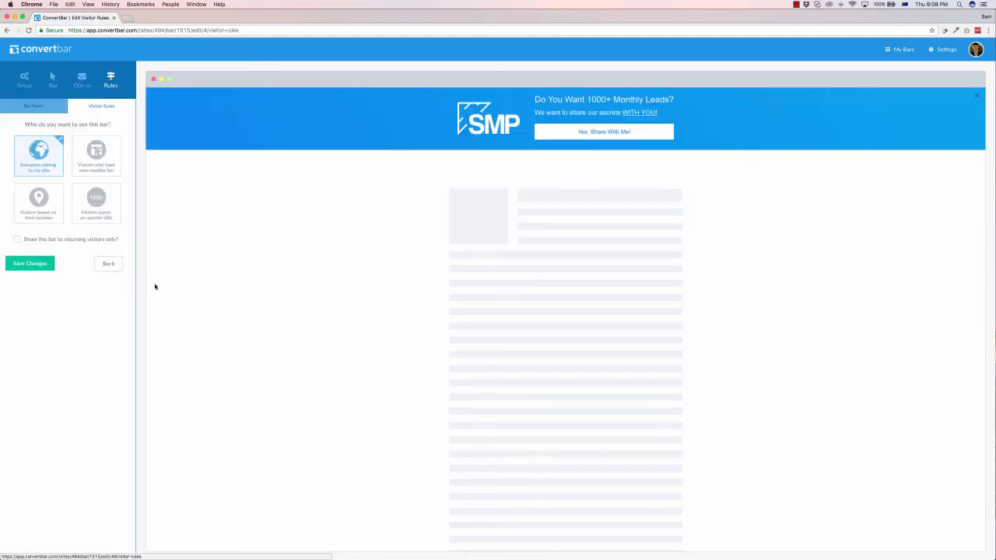